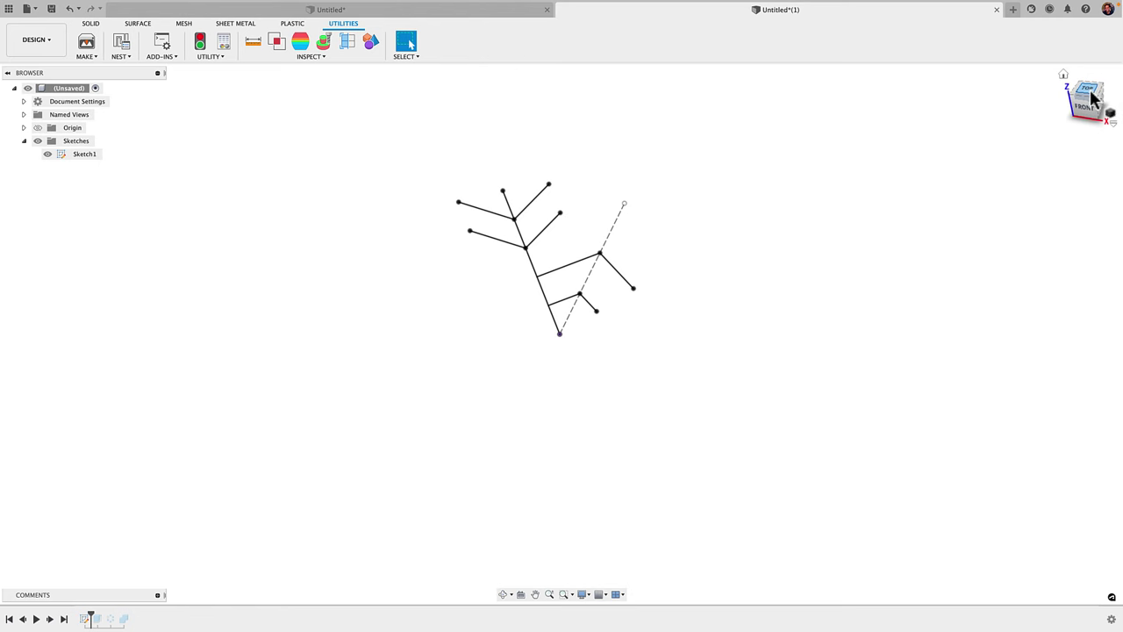
Step: From the top view, step the snowflake timeline through extrude, pattern and join, then hide sketches
{"action": "left_click", "coordinate": [1091, 96]}
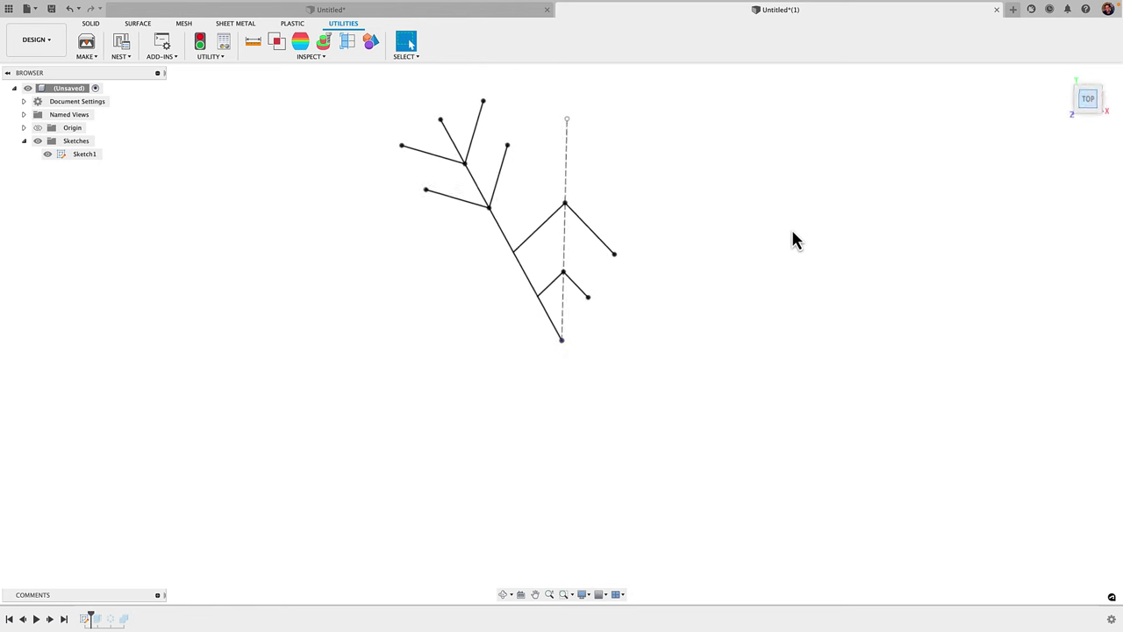
{"action": "left_click", "coordinate": [50, 618]}
{"action": "left_click", "coordinate": [50, 619]}
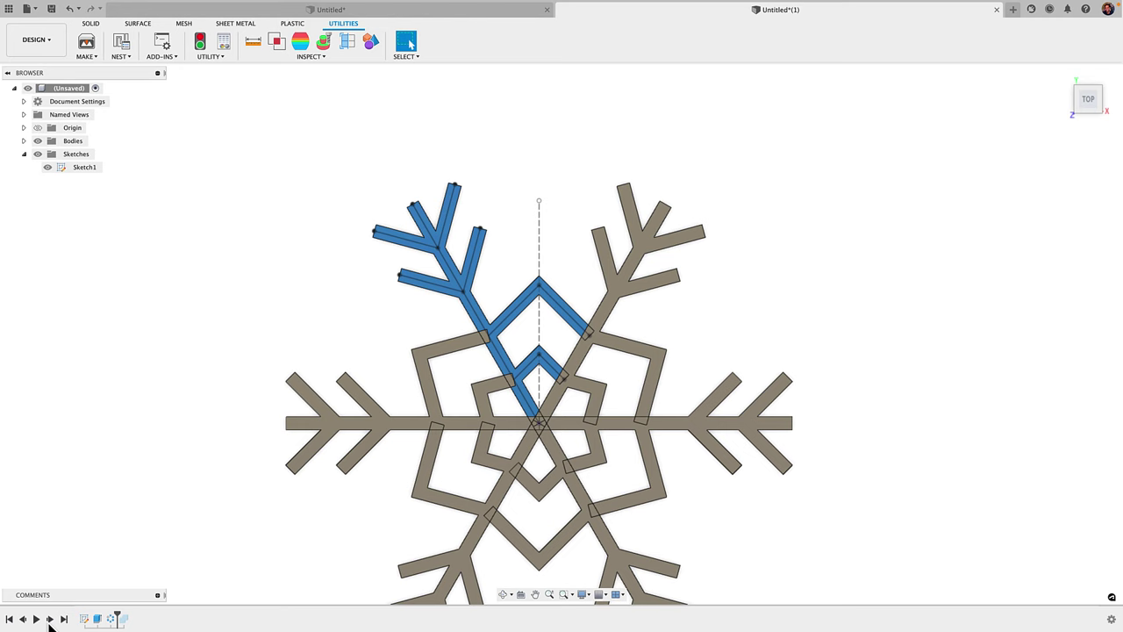
{"action": "left_click", "coordinate": [50, 619]}
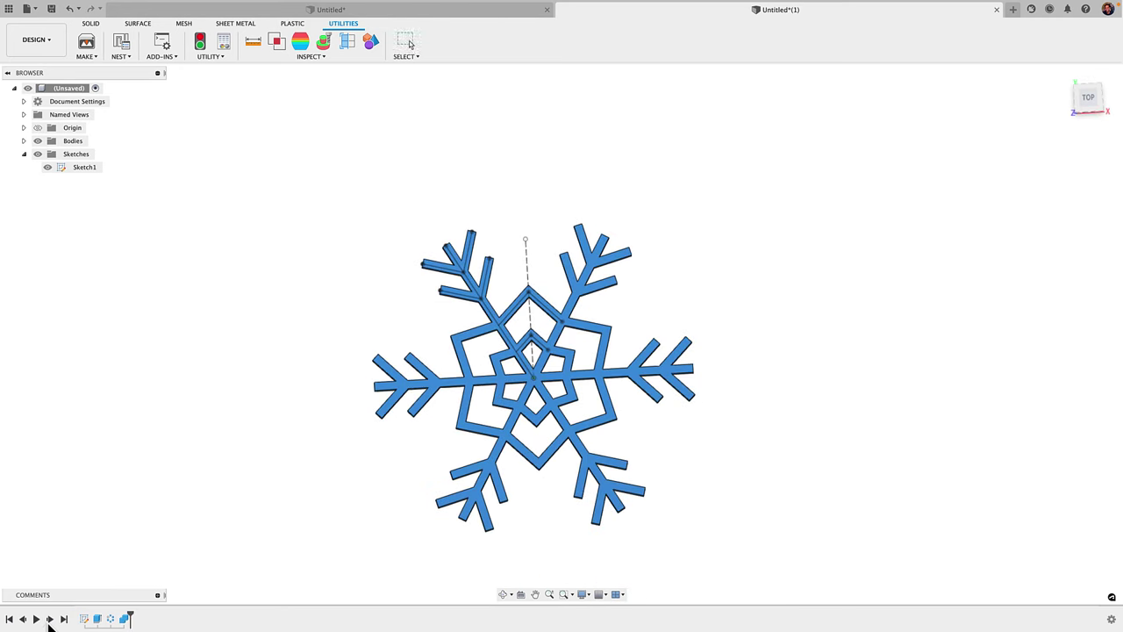
{"action": "left_click", "coordinate": [38, 154]}
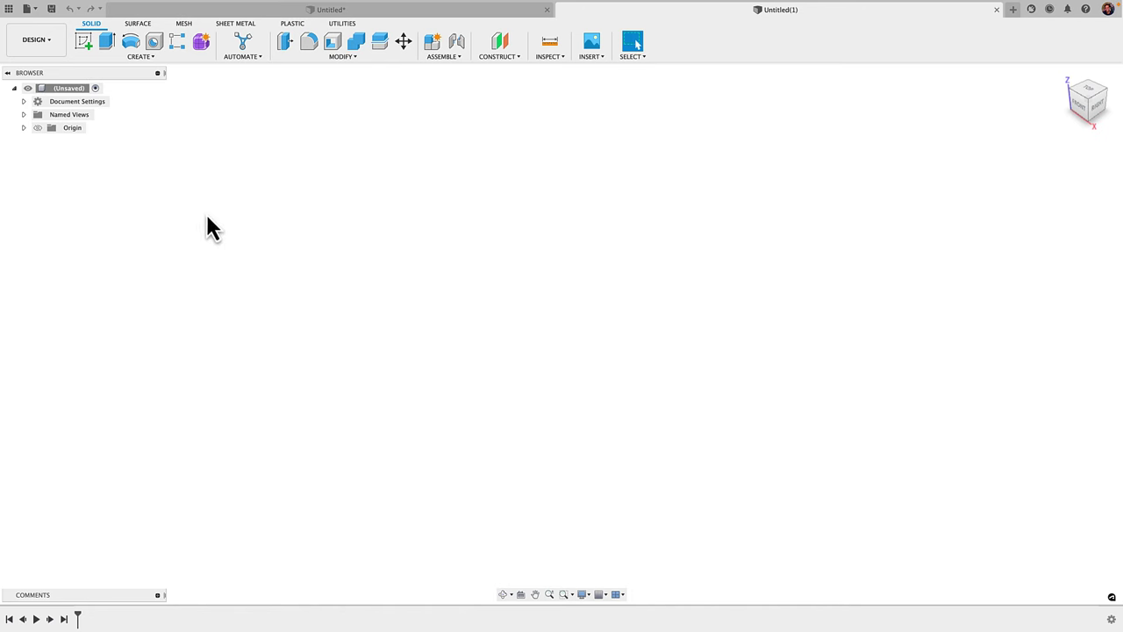
Step: Start an XY-plane sketch, draw a 50 mm vertical line up from the origin, and select it
{"action": "left_click", "coordinate": [84, 43]}
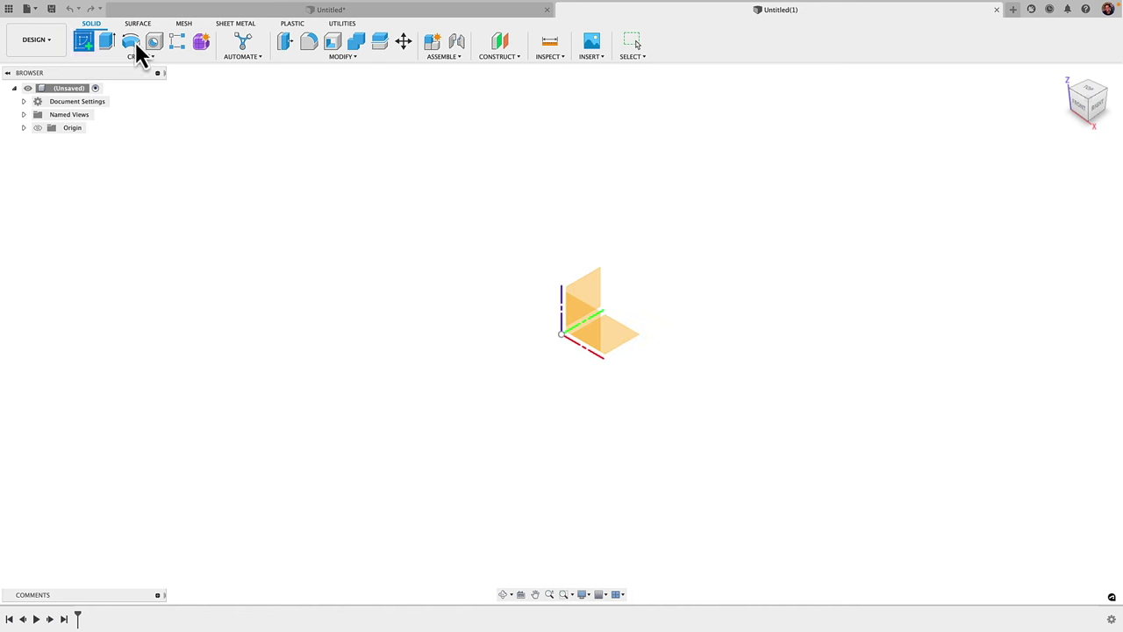
{"action": "left_click", "coordinate": [609, 335]}
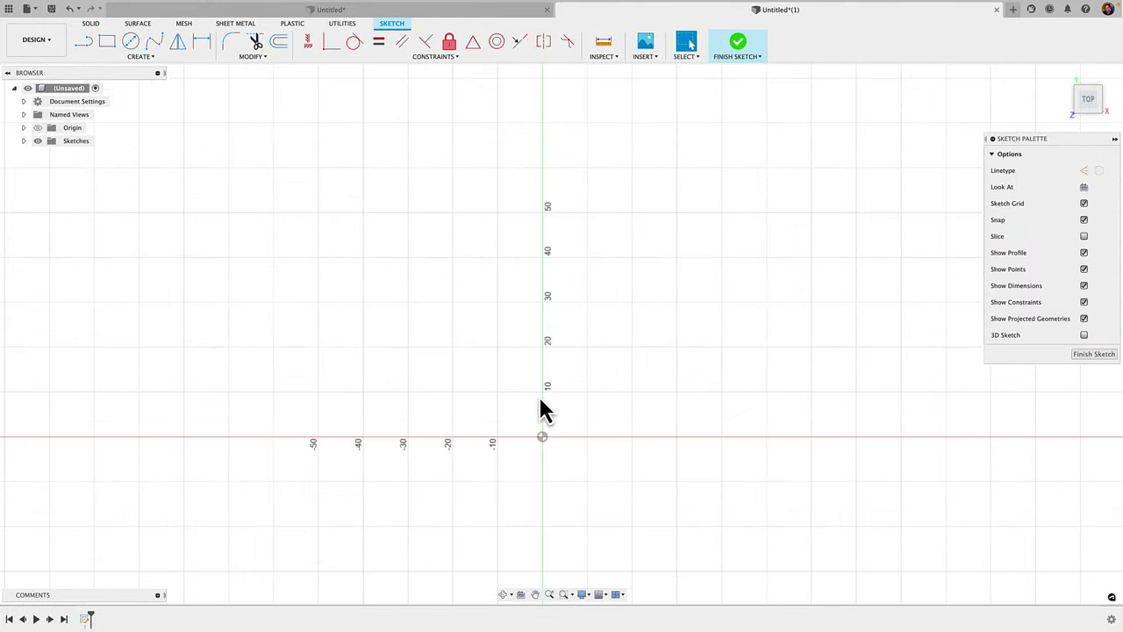
{"action": "key", "text": "l"}
{"action": "middle_click_drag", "start_coordinate": [540, 436], "coordinate": [527, 530]}
{"action": "left_click", "coordinate": [527, 527]}
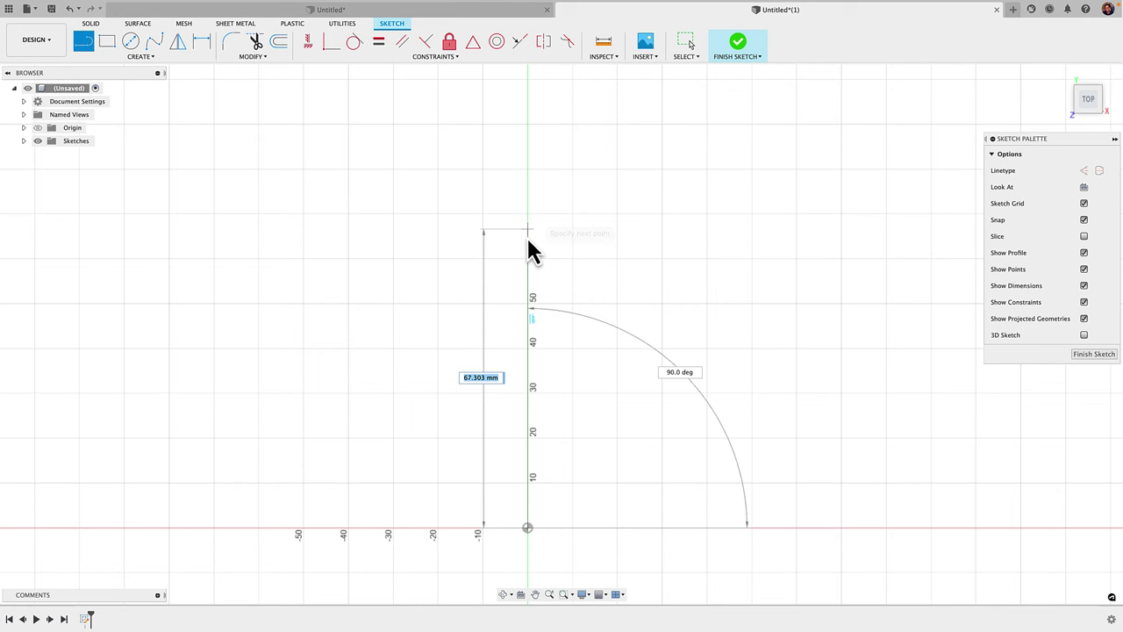
{"action": "left_click", "coordinate": [529, 302]}
{"action": "middle_click_drag", "start_coordinate": [530, 301], "coordinate": [563, 182]}
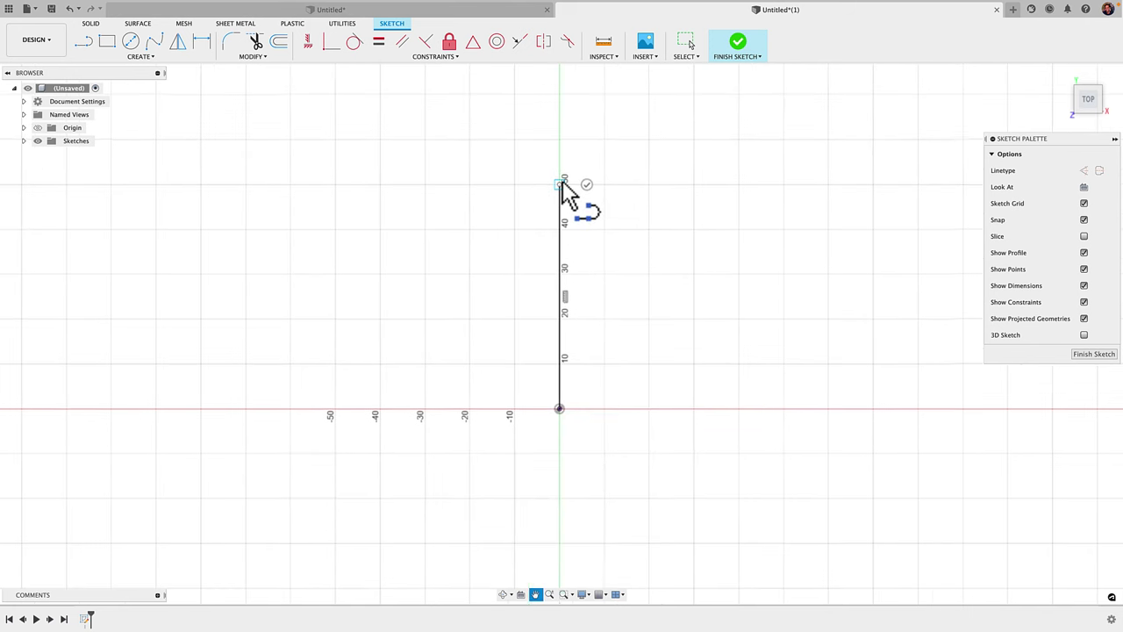
{"action": "key", "text": "Escape"}
{"action": "left_click", "coordinate": [560, 254]}
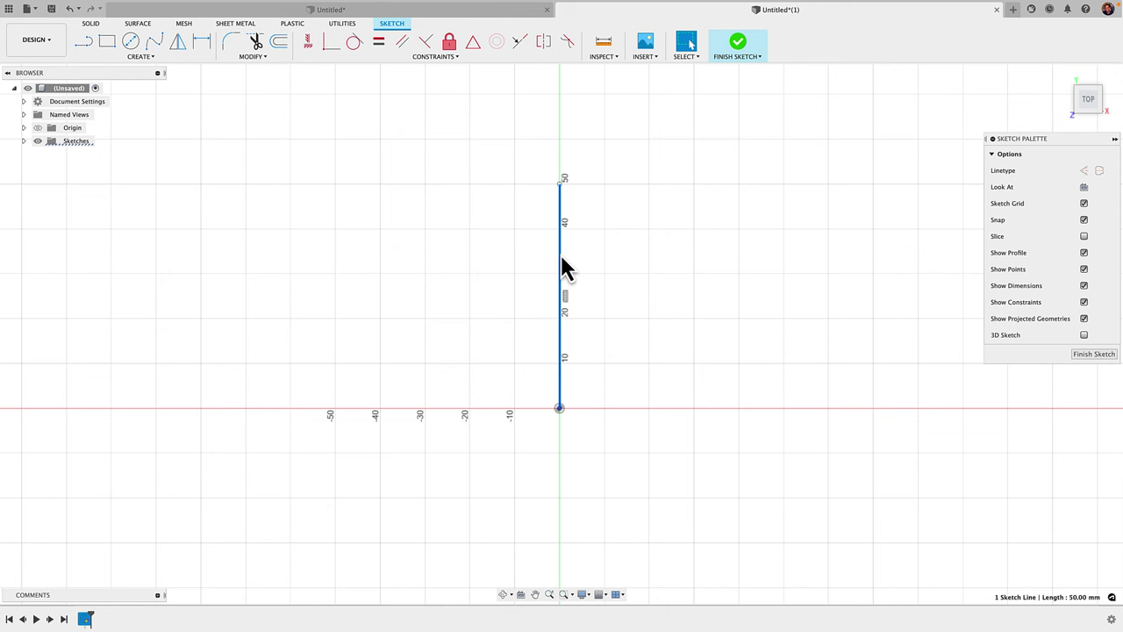
Step: Make the vertical line construction geometry and draw a slanted line up-left from the origin
{"action": "key", "text": "x"}
{"action": "left_click", "coordinate": [606, 256]}
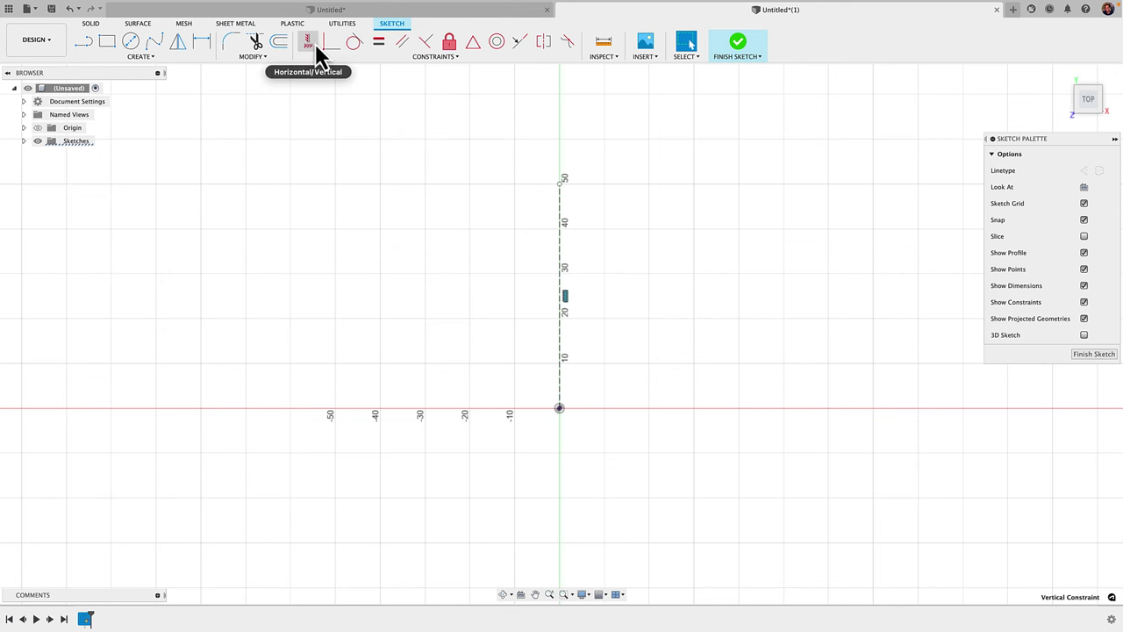
{"action": "key", "text": "Escape"}
{"action": "key", "text": "l"}
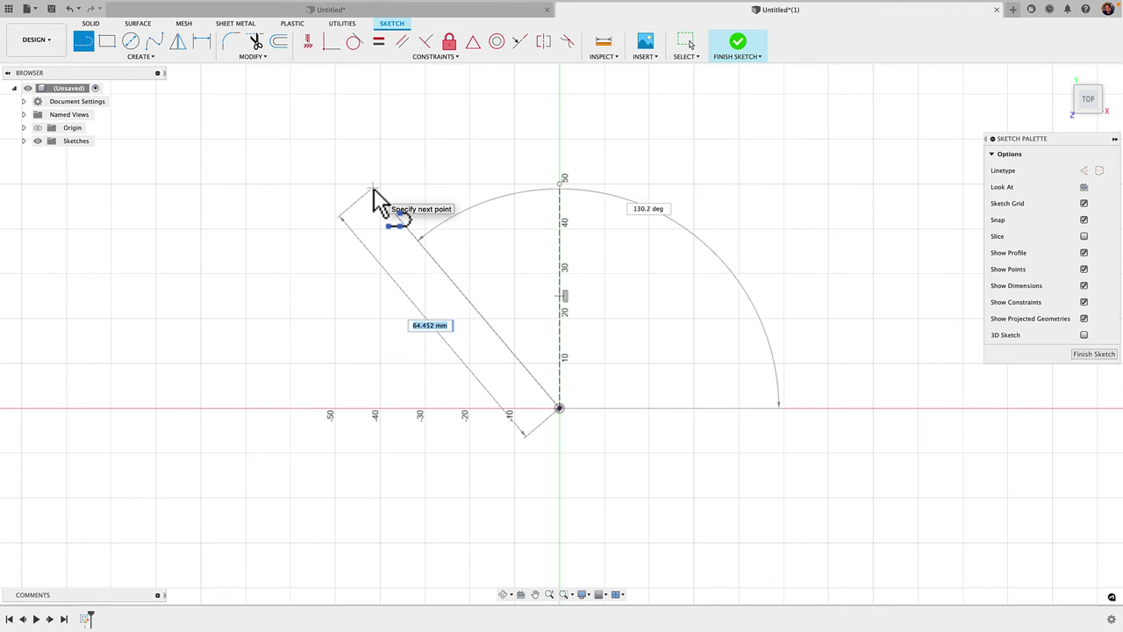
{"action": "left_click", "coordinate": [373, 189]}
{"action": "key", "text": "Escape"}
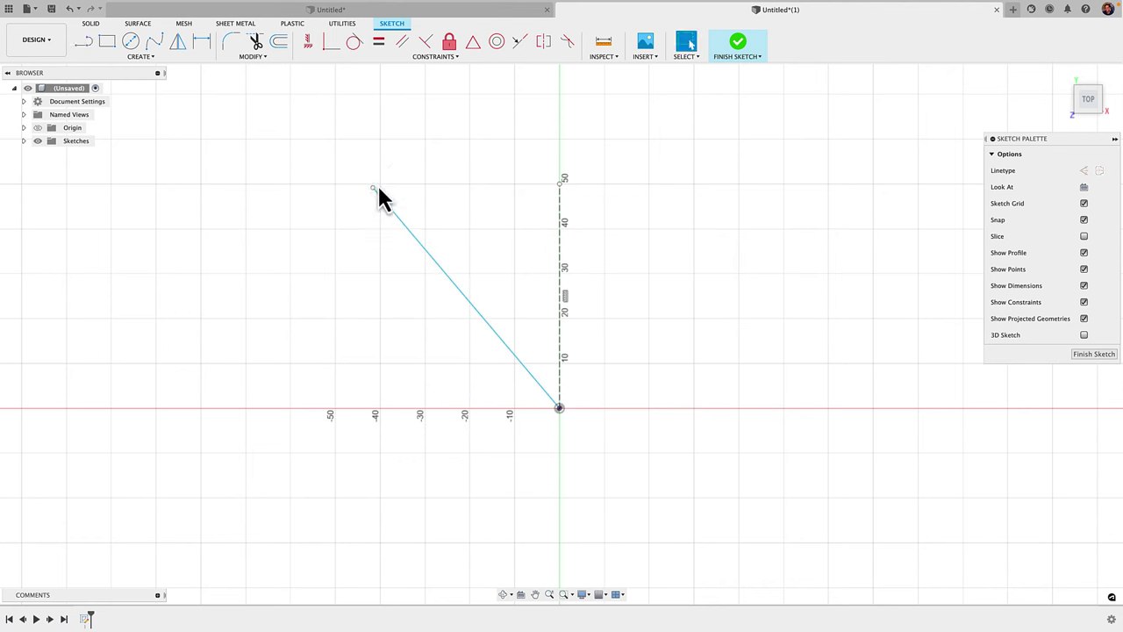
Step: Dimension the slanted line's top end 50 mm high
{"action": "key", "text": "d"}
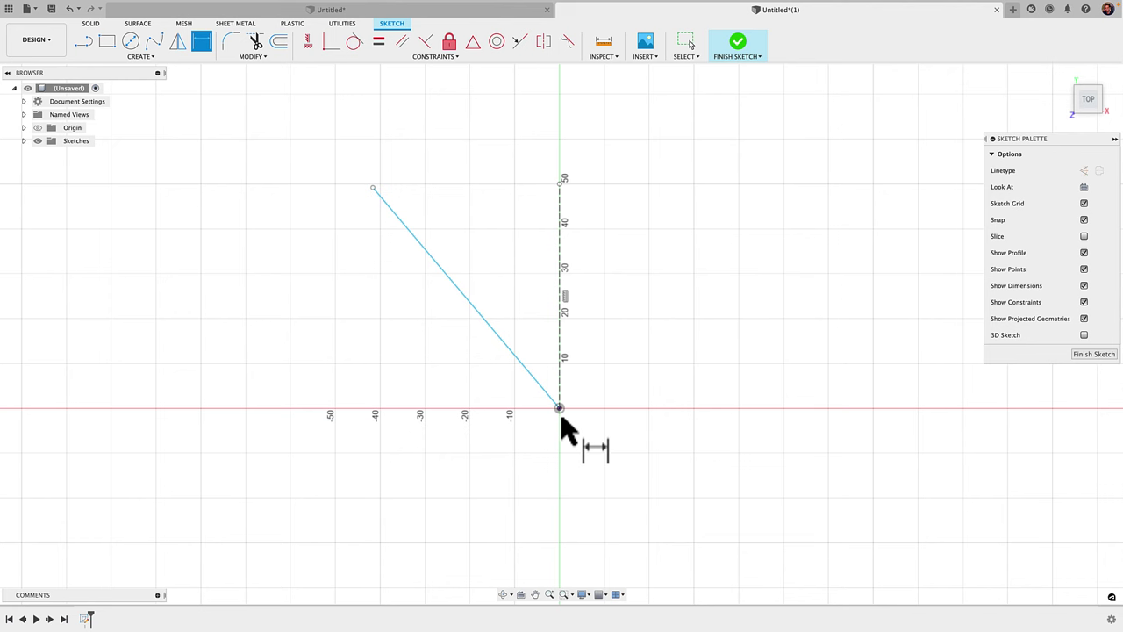
{"action": "left_click", "coordinate": [372, 191]}
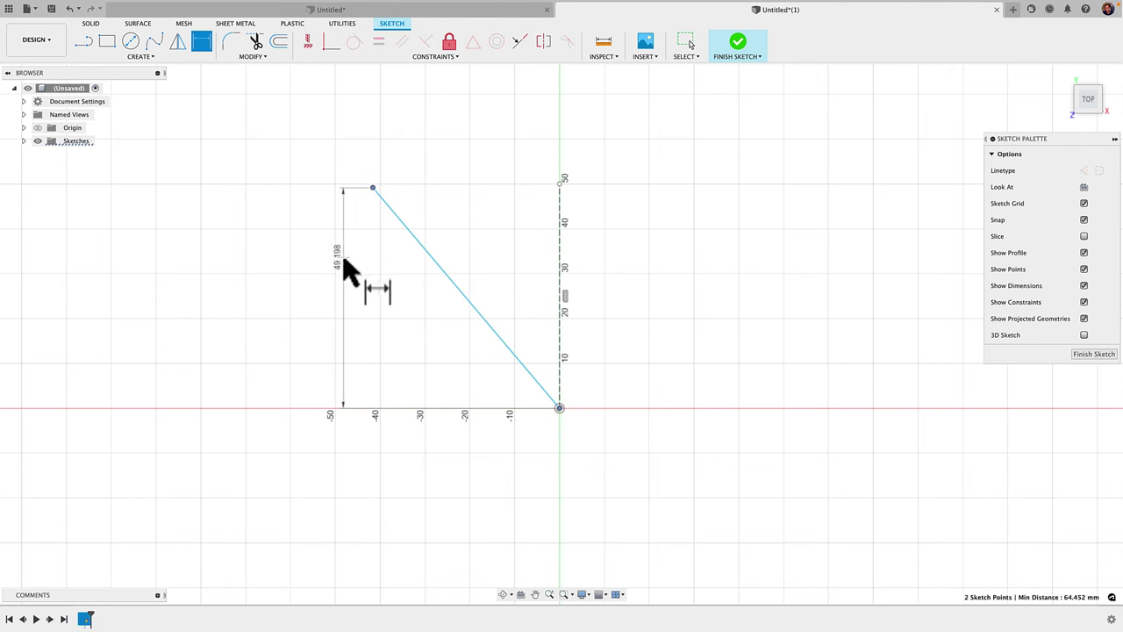
{"action": "left_click", "coordinate": [344, 262]}
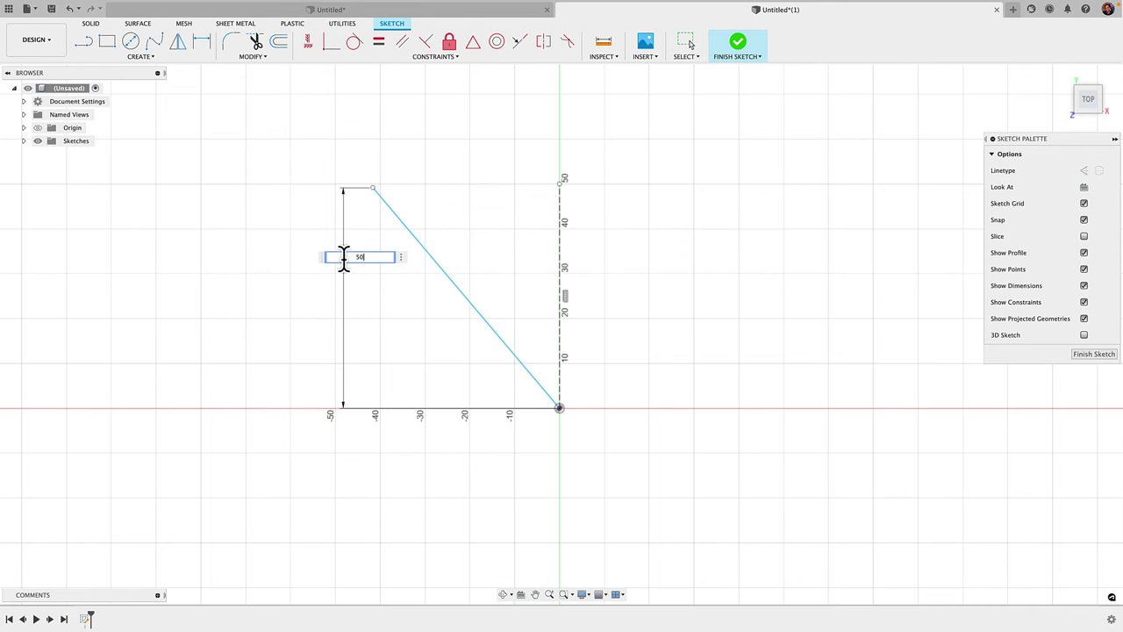
{"action": "type", "text": "50"}
{"action": "key", "text": "Return"}
{"action": "key", "text": "Escape"}
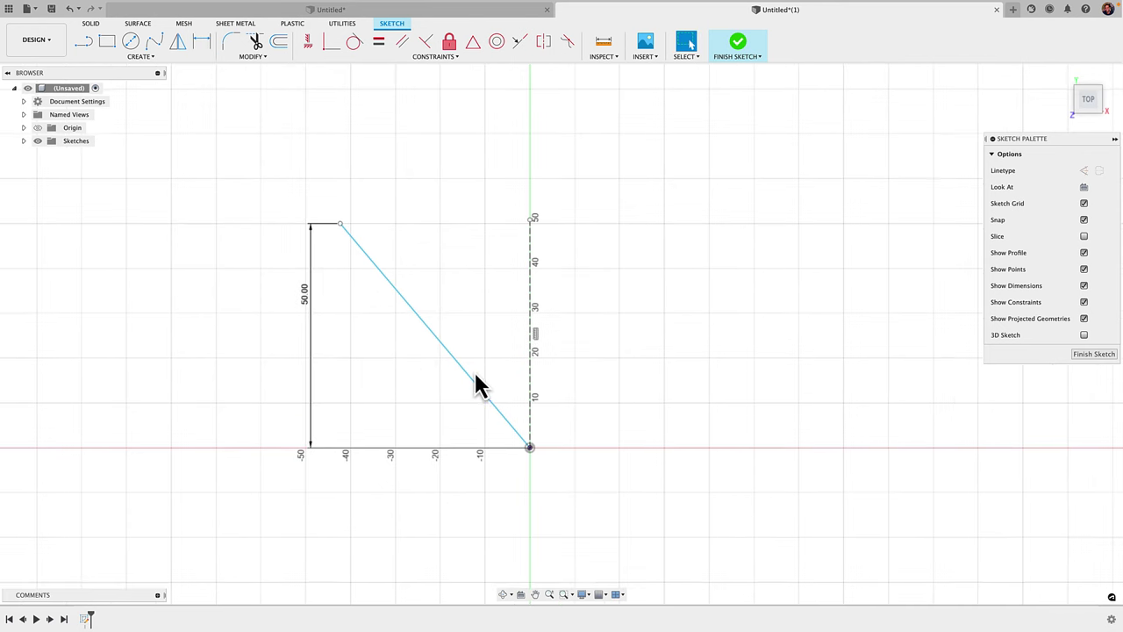
{"action": "scroll", "coordinate": [474, 384], "scroll_direction": "up", "scroll_amount": 1}
{"action": "scroll", "coordinate": [469, 403], "scroll_direction": "up", "scroll_amount": 3}
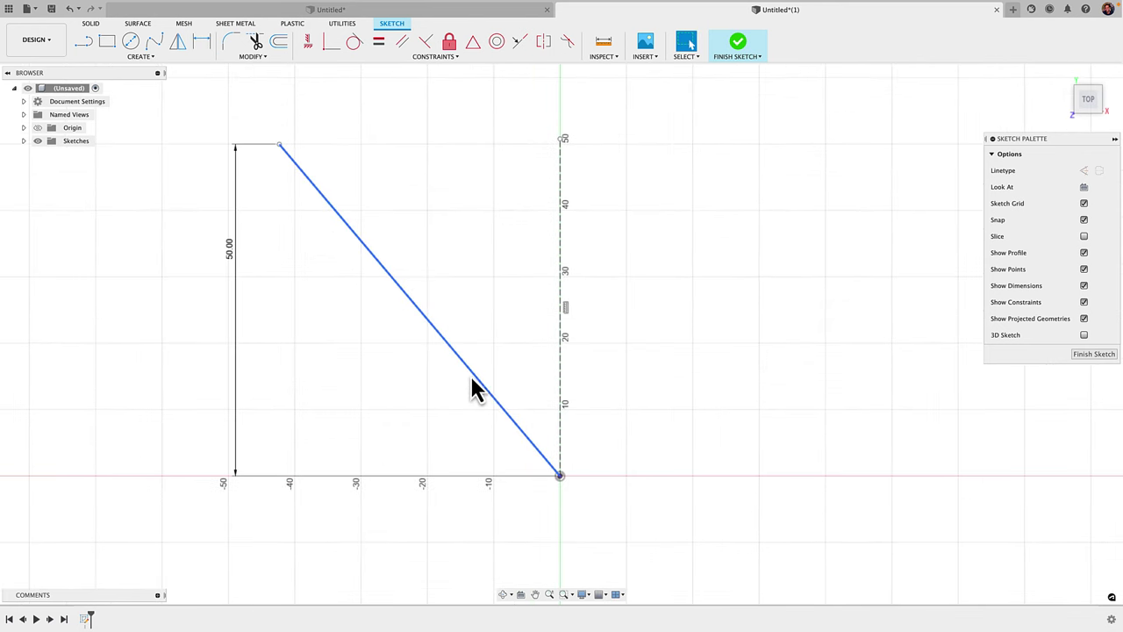
Step: Dimension a 30° angle between the slanted line and the vertical construction line
{"action": "left_click", "coordinate": [558, 324]}
{"action": "key", "text": "d"}
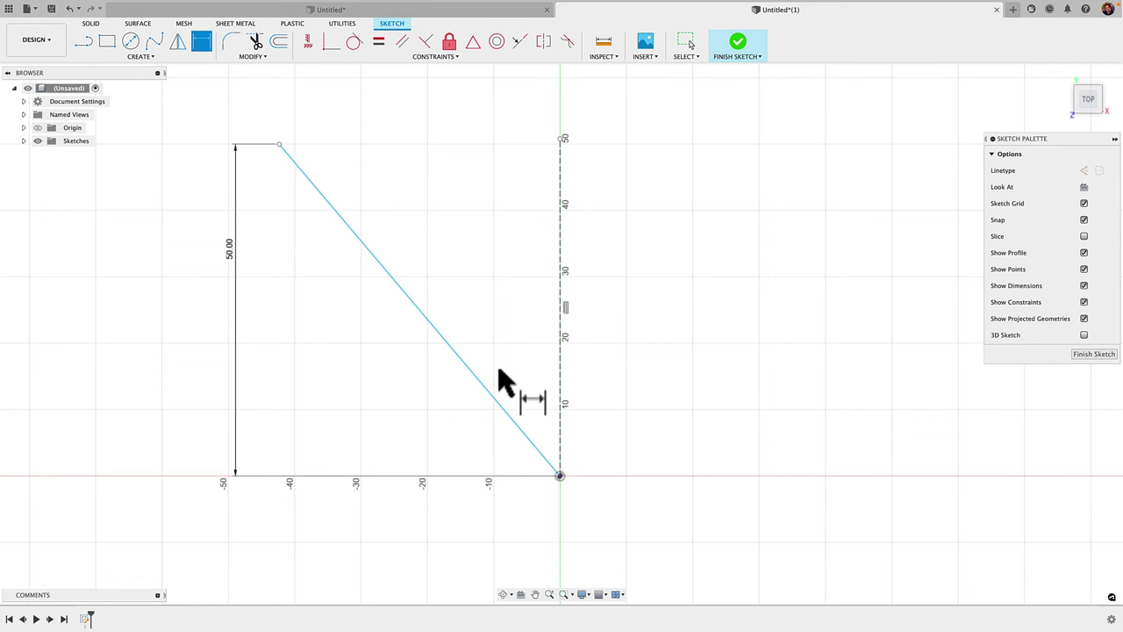
{"action": "left_click", "coordinate": [486, 390]}
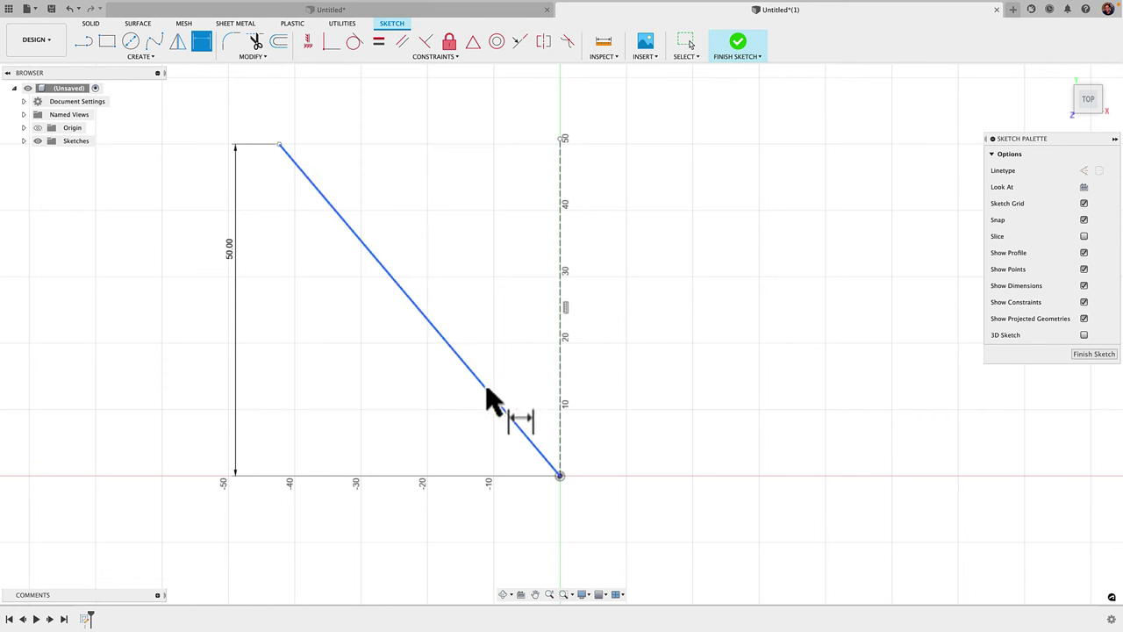
{"action": "left_click", "coordinate": [559, 360]}
{"action": "left_click", "coordinate": [548, 377]}
{"action": "type", "text": "3"}
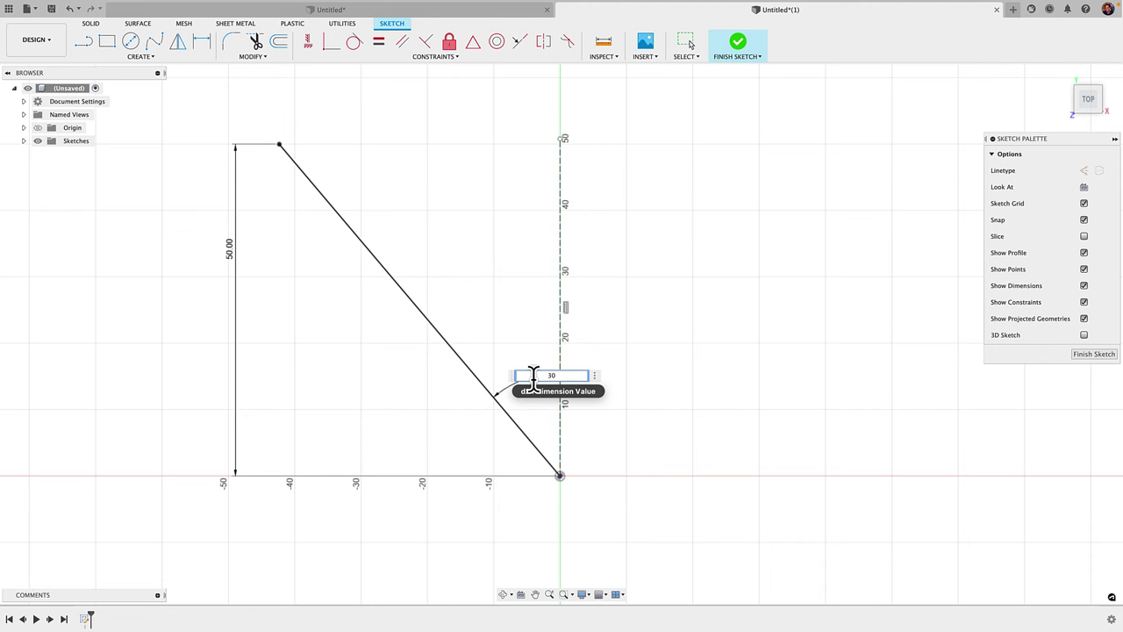
{"action": "type", "text": "0"}
{"action": "key", "text": "Return"}
{"action": "key", "text": "Escape"}
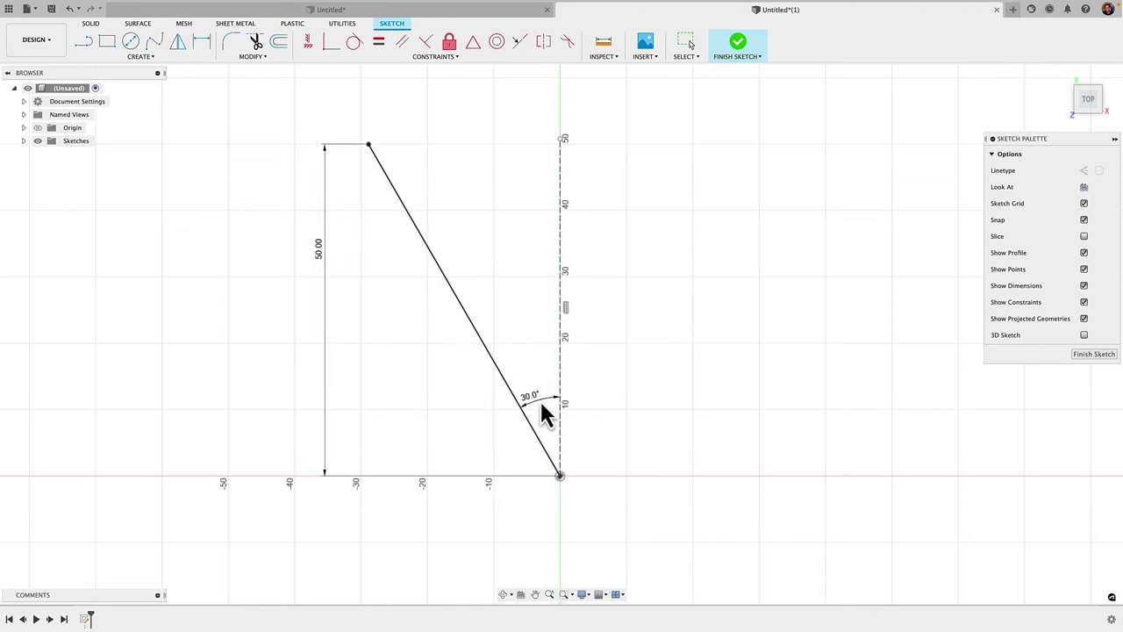
{"action": "middle_click_drag", "start_coordinate": [538, 369], "coordinate": [558, 425]}
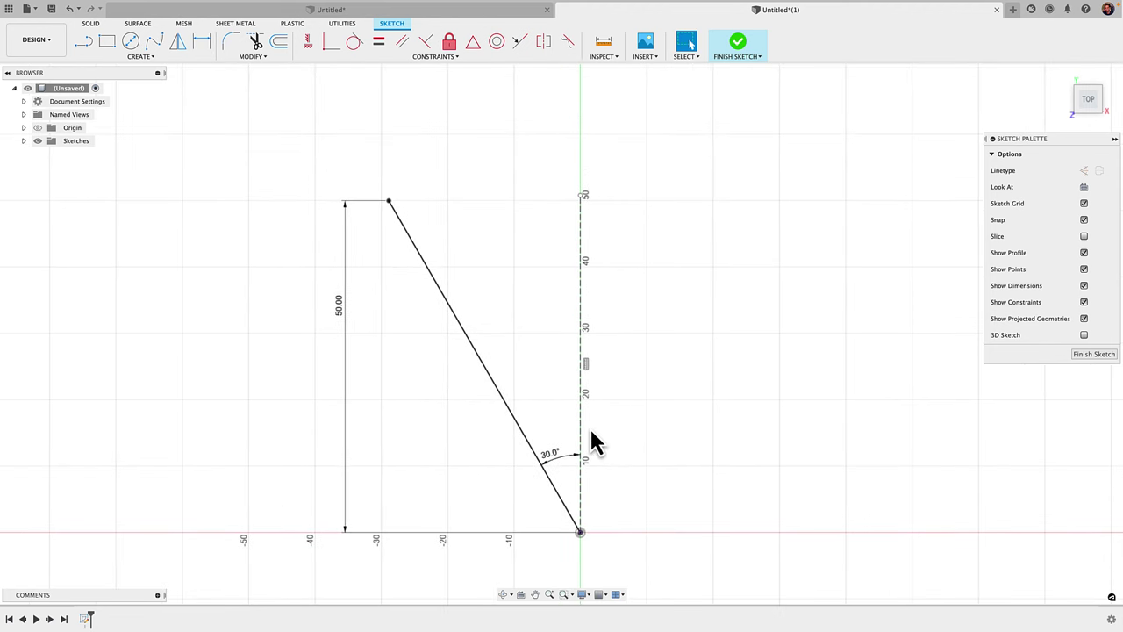
Step: Draw a lower short line from the slanted edge to the centre axis and select both short lines
{"action": "key", "text": "l"}
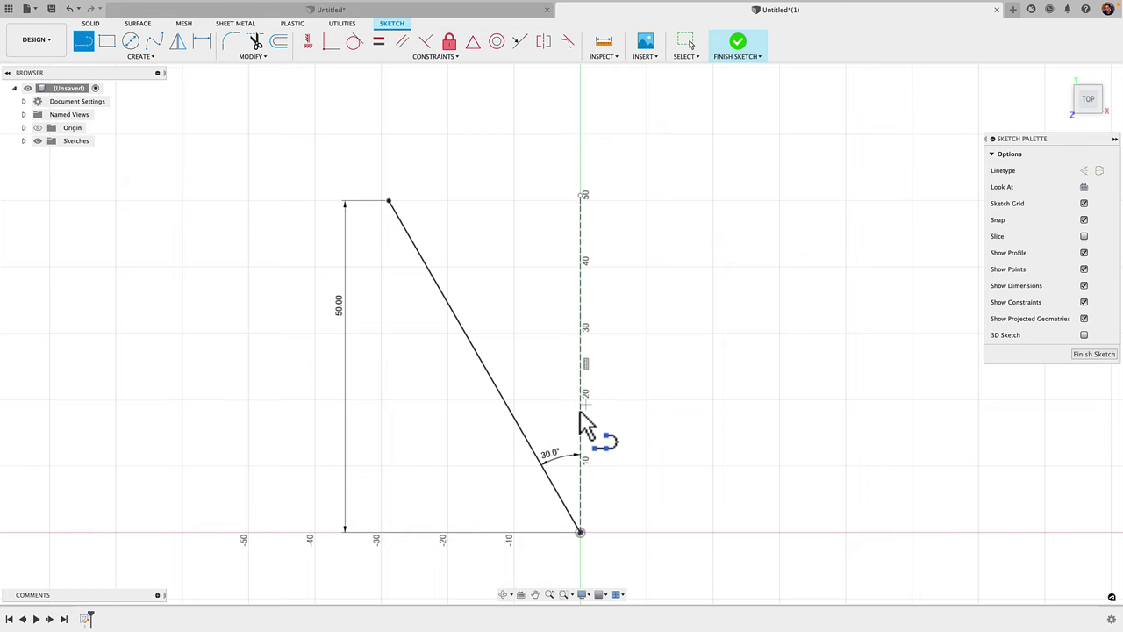
{"action": "scroll", "coordinate": [542, 442], "scroll_direction": "up", "scroll_amount": 1}
{"action": "left_click", "coordinate": [534, 457]}
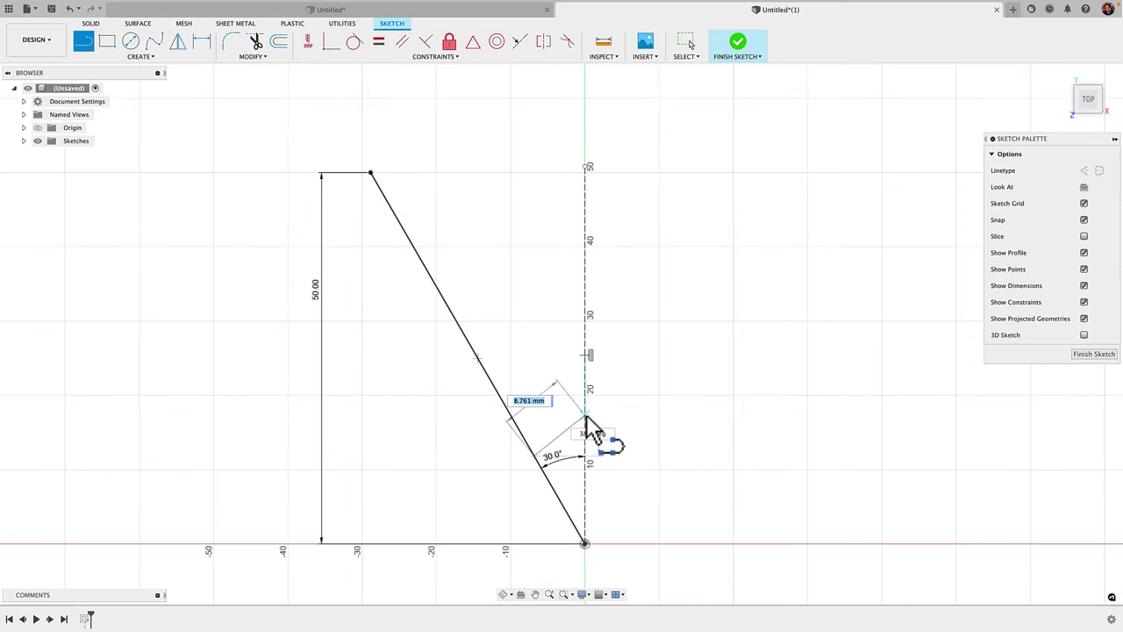
{"action": "left_click", "coordinate": [587, 414]}
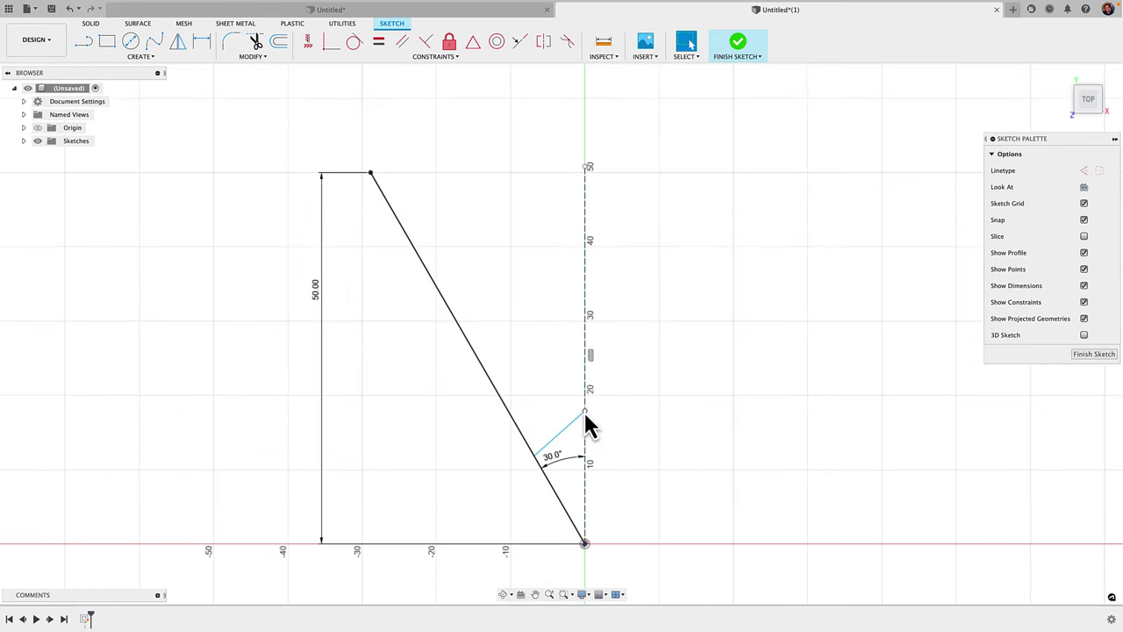
{"action": "key", "text": "d"}
{"action": "left_click", "coordinate": [518, 435]}
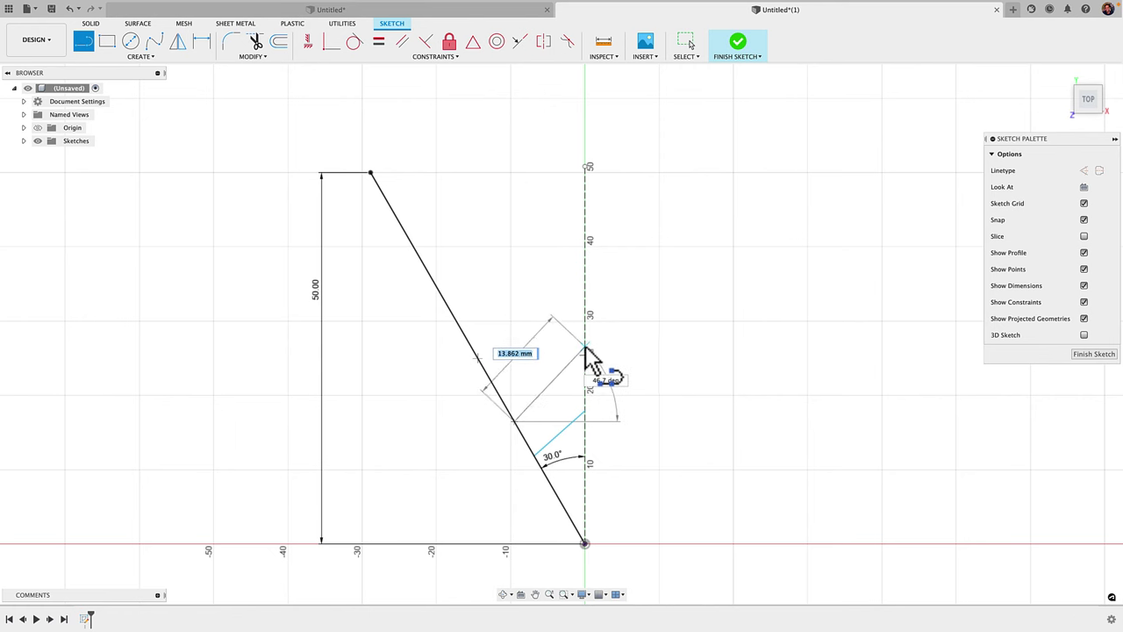
{"action": "double_click", "coordinate": [586, 335]}
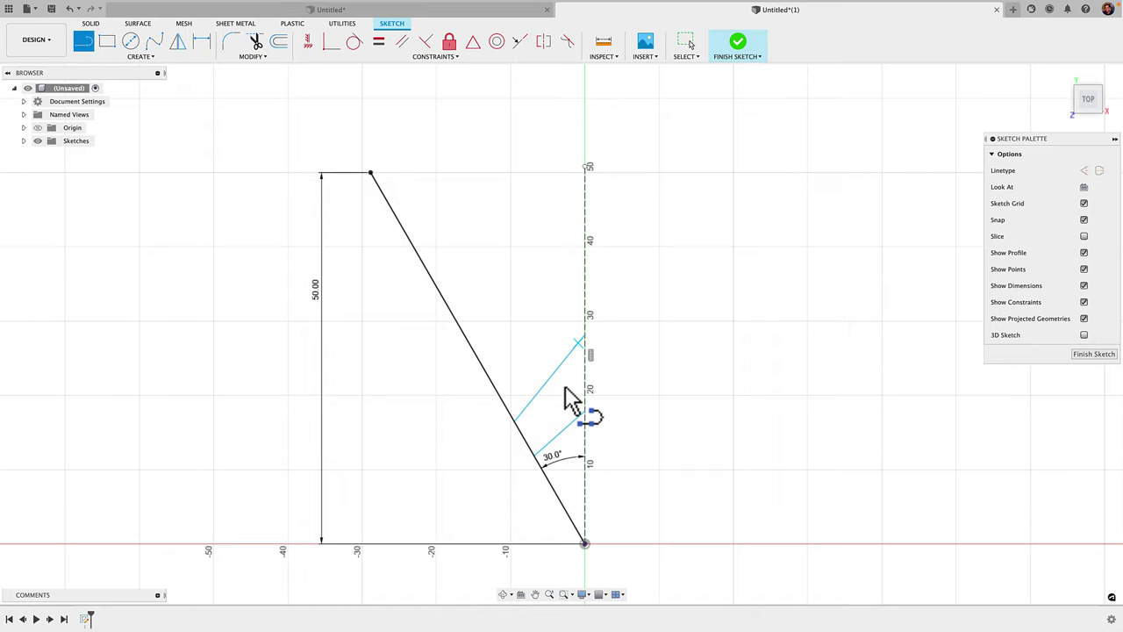
{"action": "scroll", "coordinate": [571, 386], "scroll_direction": "up", "scroll_amount": 3}
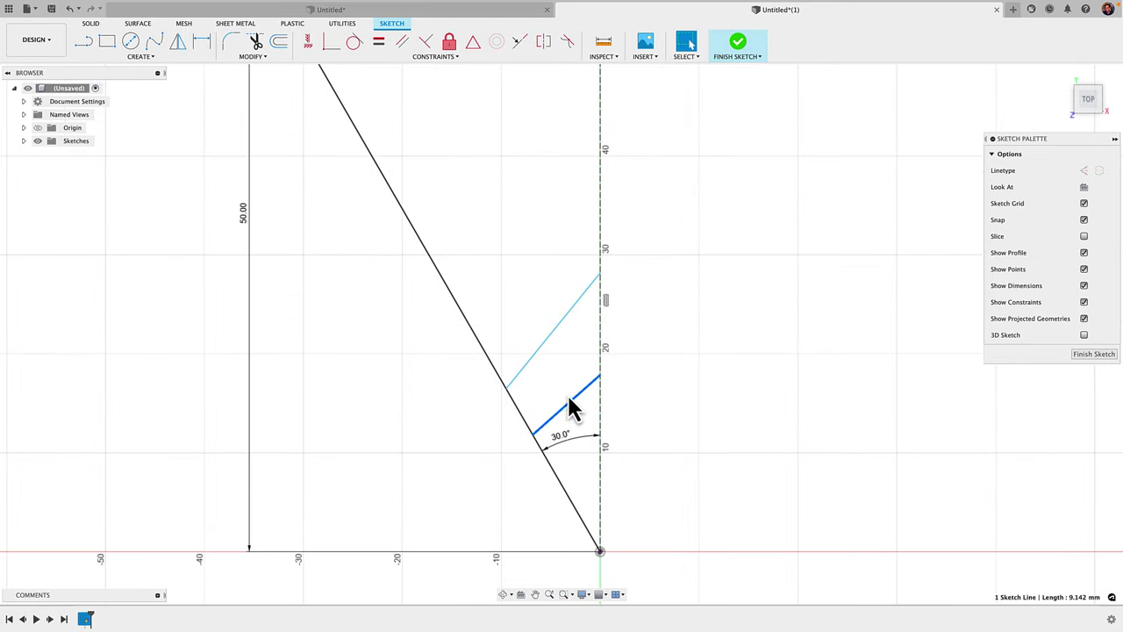
{"action": "left_click", "coordinate": [560, 326], "text": "shift"}
{"action": "scroll", "coordinate": [561, 338], "scroll_direction": "down", "scroll_amount": 2}
{"action": "middle_click_drag", "start_coordinate": [559, 342], "coordinate": [556, 359]}
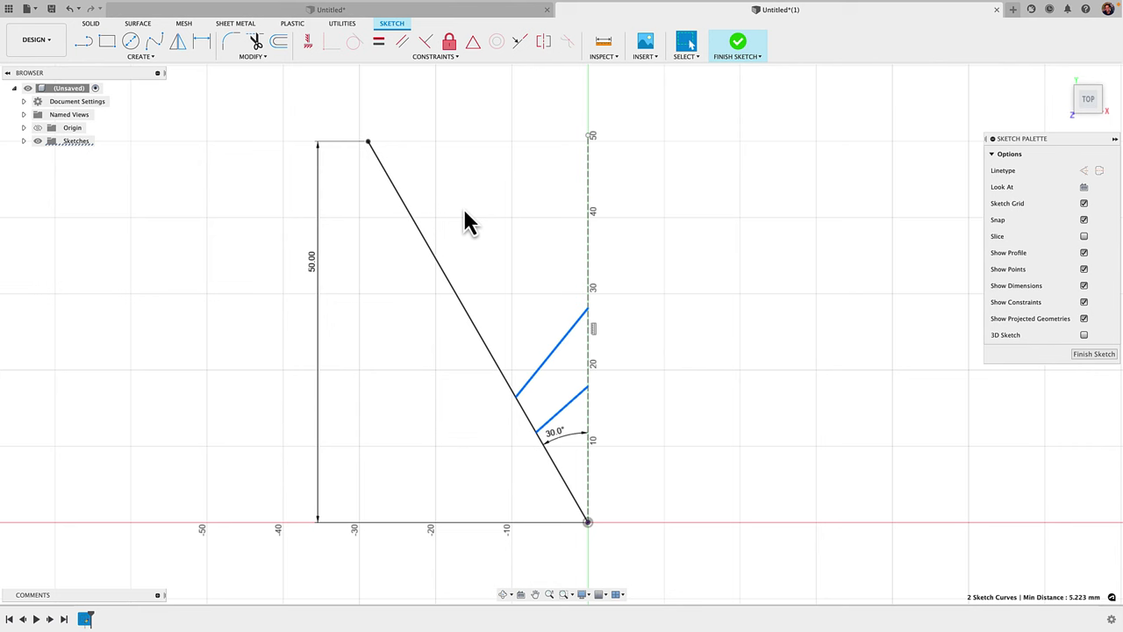
Step: Constrain the two short lines parallel and dimension the lower one 45° from the centre axis
{"action": "left_click", "coordinate": [402, 41]}
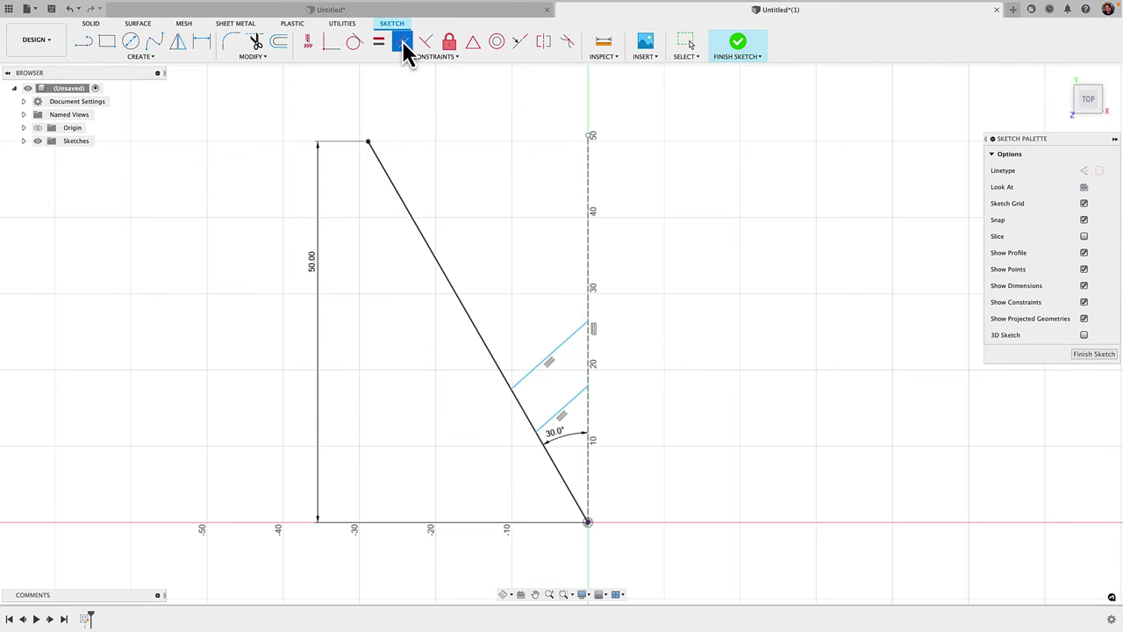
{"action": "scroll", "coordinate": [590, 424], "scroll_direction": "down", "scroll_amount": 1}
{"action": "scroll", "coordinate": [591, 426], "scroll_direction": "up", "scroll_amount": 4}
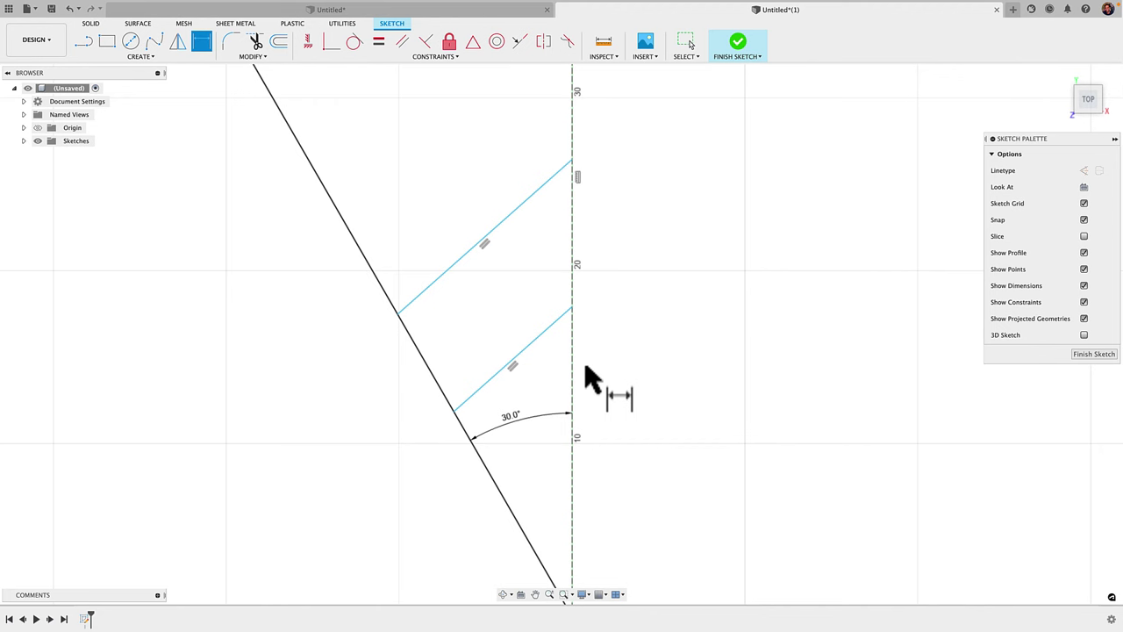
{"action": "left_click", "coordinate": [573, 303]}
{"action": "left_click", "coordinate": [547, 331]}
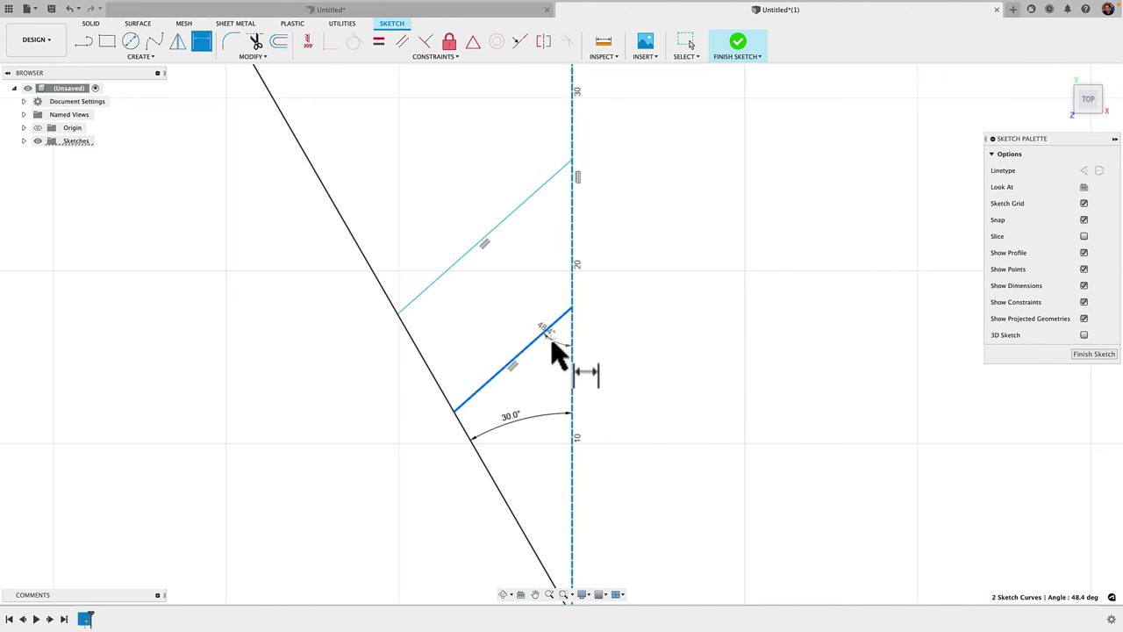
{"action": "left_click", "coordinate": [558, 356]}
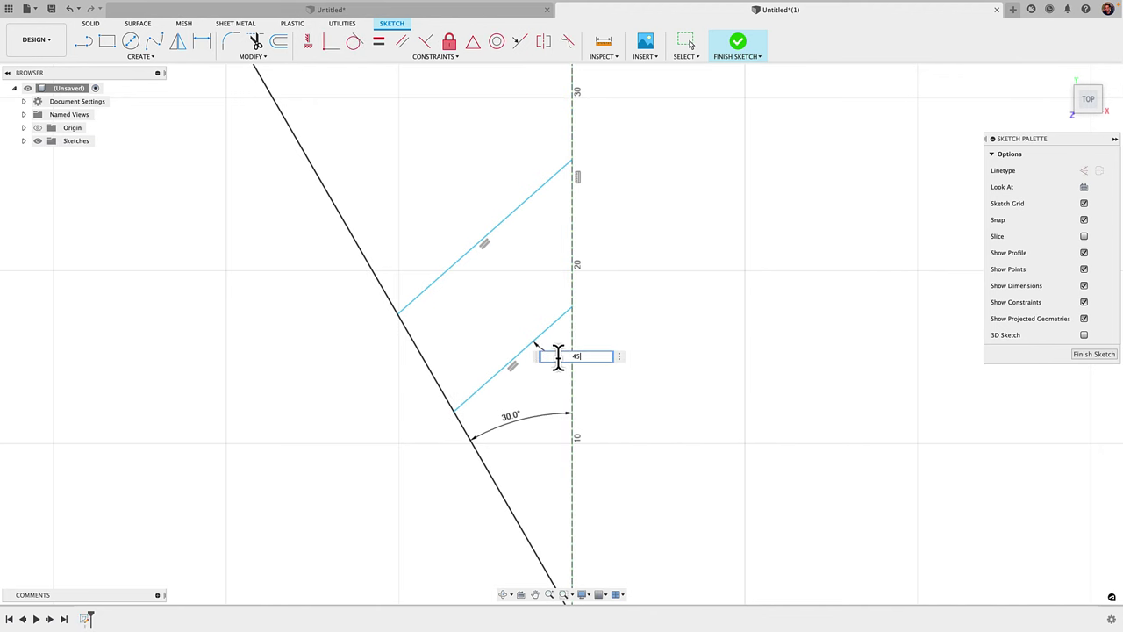
{"action": "type", "text": "45"}
{"action": "key", "text": "Return"}
{"action": "scroll", "coordinate": [614, 329], "scroll_direction": "down", "scroll_amount": 3}
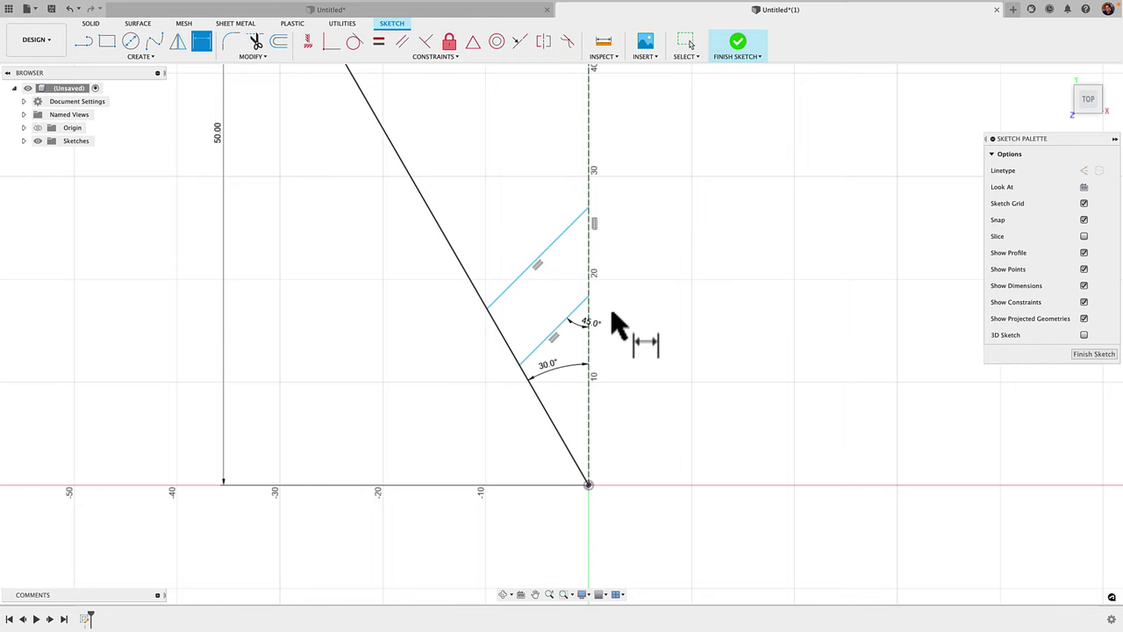
{"action": "key", "text": "Escape"}
{"action": "middle_click_drag", "start_coordinate": [614, 293], "coordinate": [636, 323]}
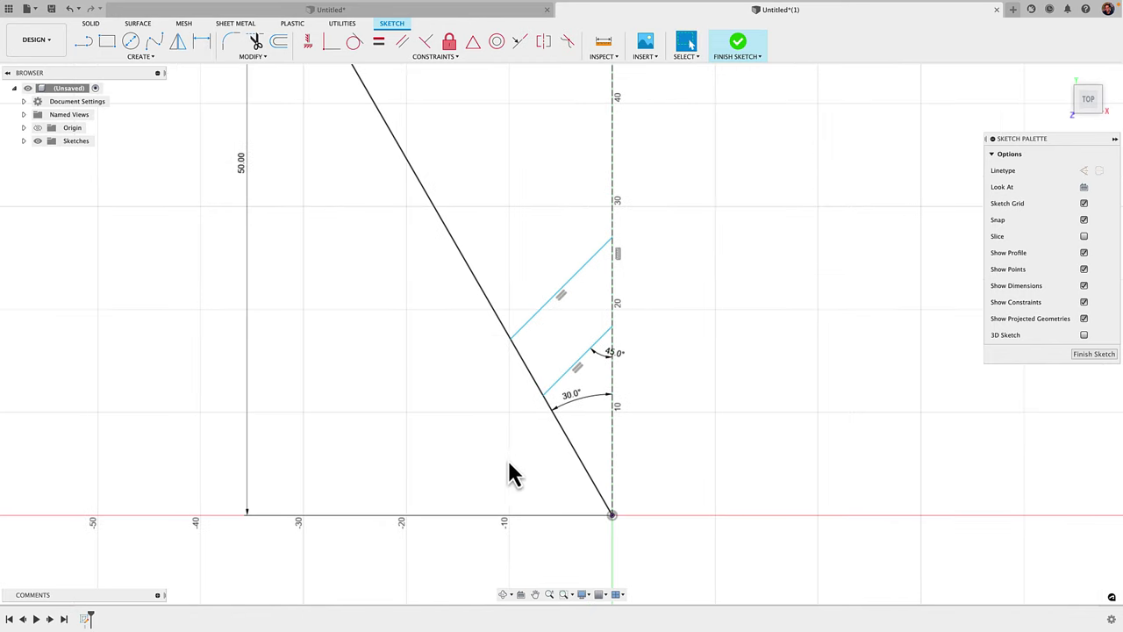
Step: Dimension the lower branch's start on the slanted edge 10 mm above the origin
{"action": "key", "text": "d"}
{"action": "left_click", "coordinate": [611, 514]}
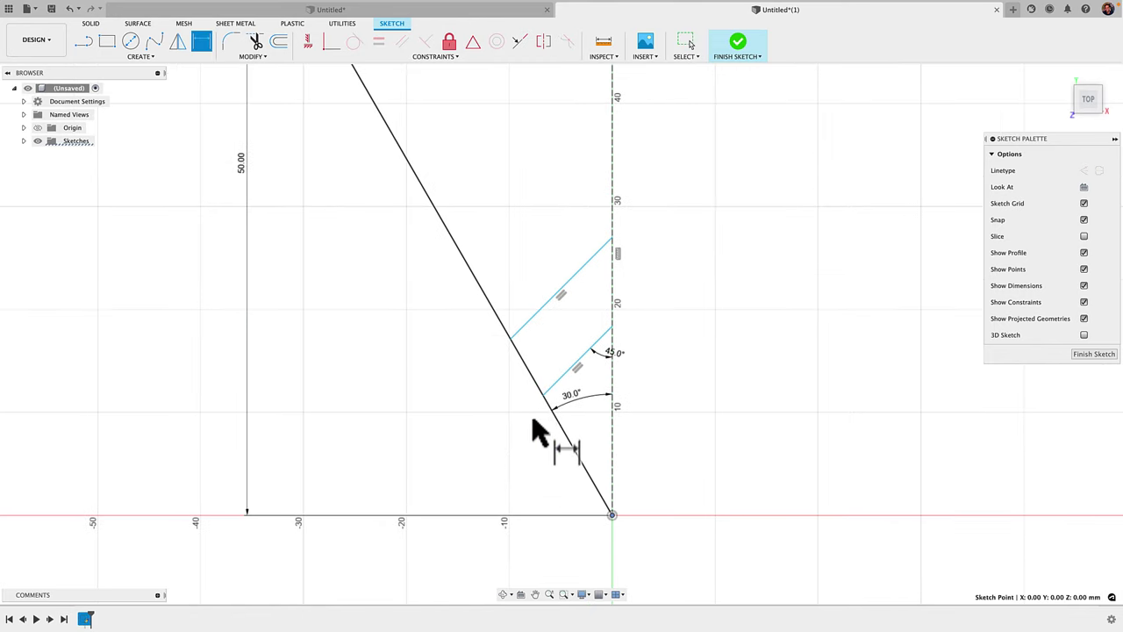
{"action": "left_click", "coordinate": [543, 395]}
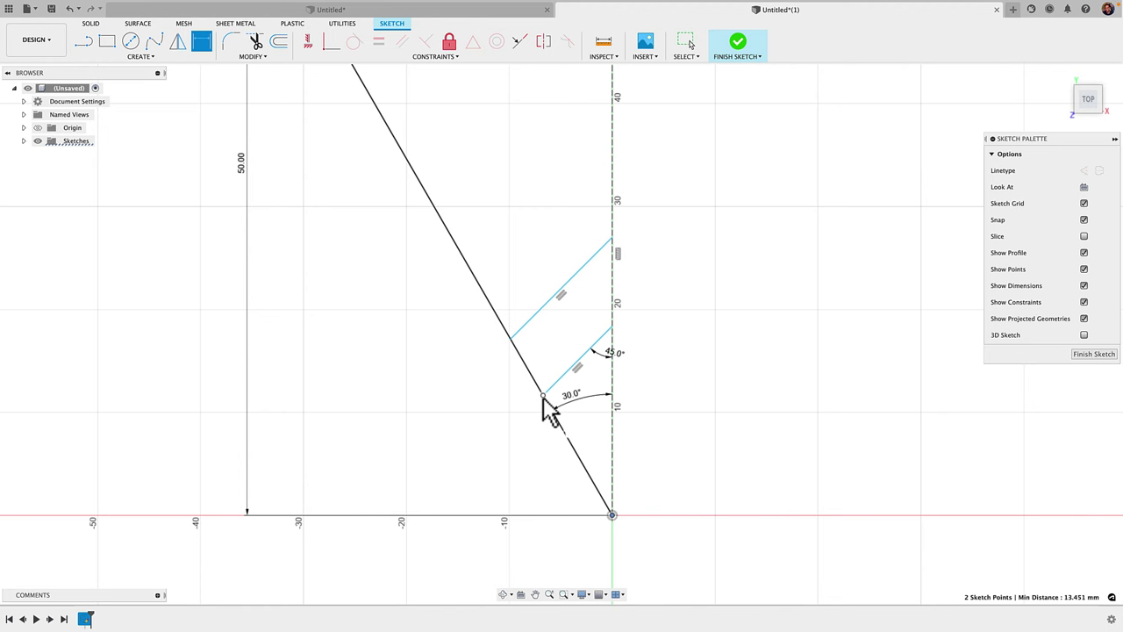
{"action": "left_click", "coordinate": [527, 423]}
{"action": "scroll", "coordinate": [543, 399], "scroll_direction": "up", "scroll_amount": 2}
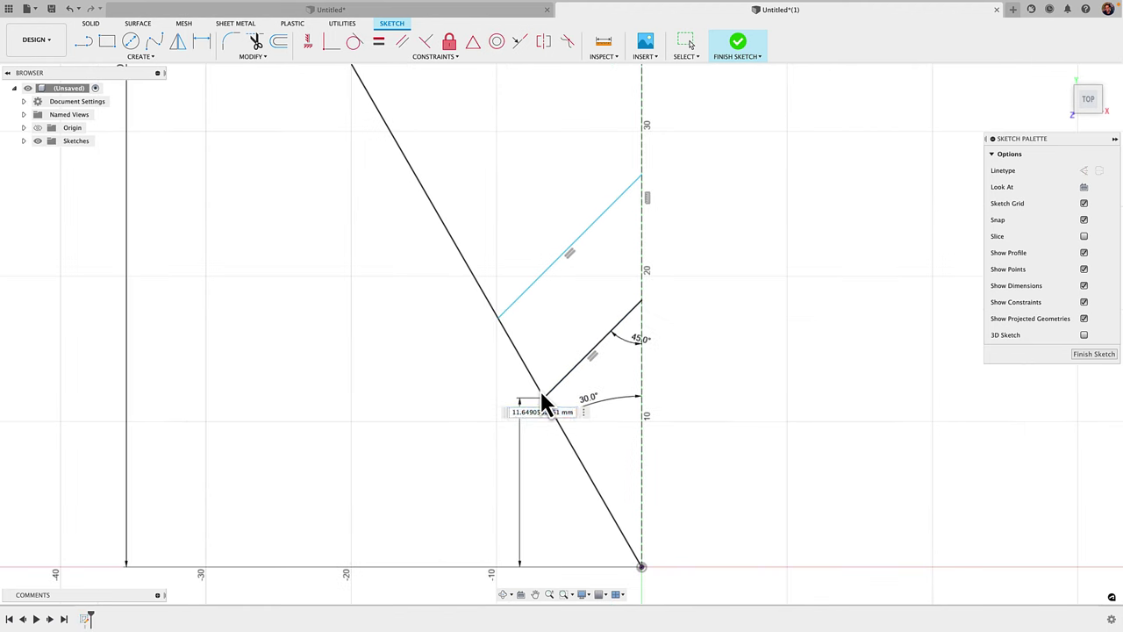
{"action": "type", "text": "10"}
{"action": "key", "text": "Return"}
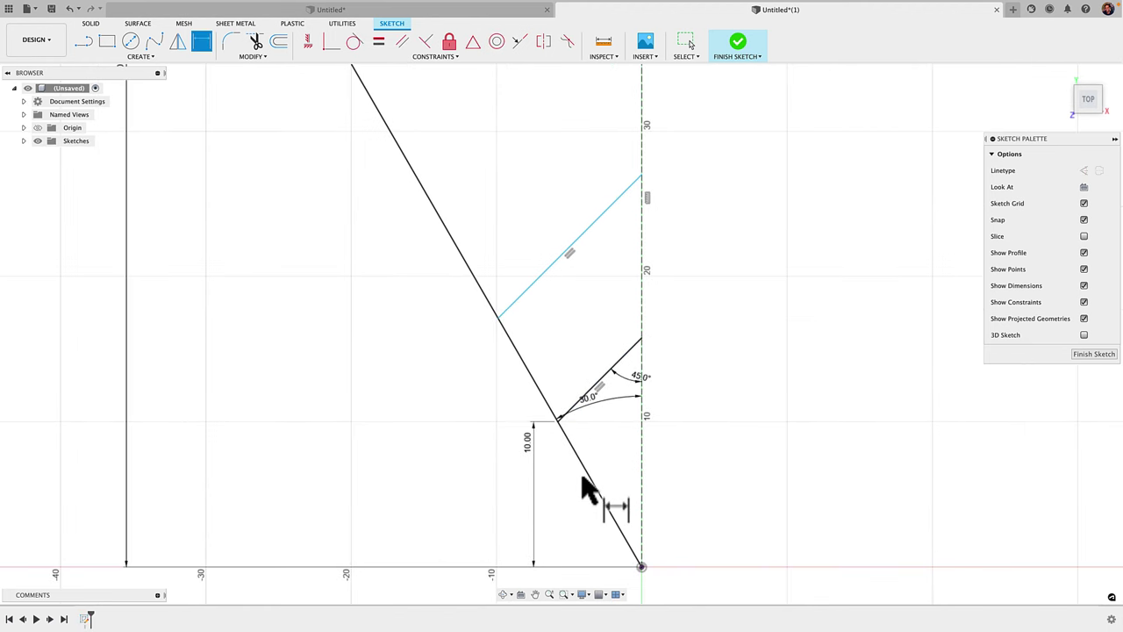
Step: Dimension the upper branch's start on the slanted edge 20 mm above the origin
{"action": "left_click", "coordinate": [625, 537]}
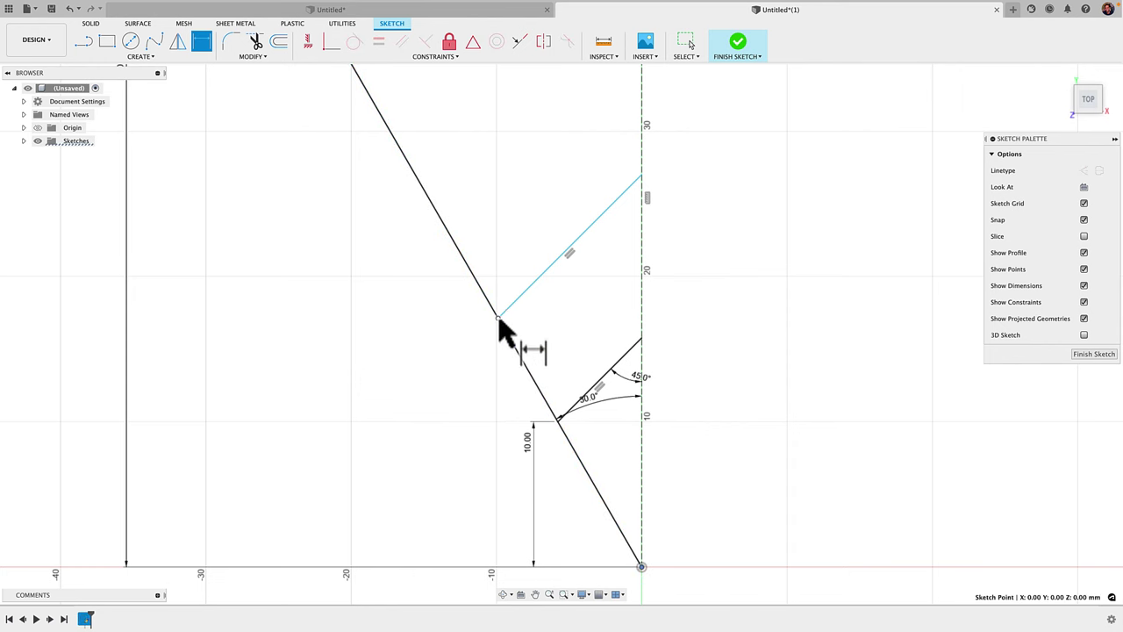
{"action": "left_click", "coordinate": [500, 318]}
{"action": "left_click", "coordinate": [472, 363]}
{"action": "type", "text": "20"}
{"action": "key", "text": "Return"}
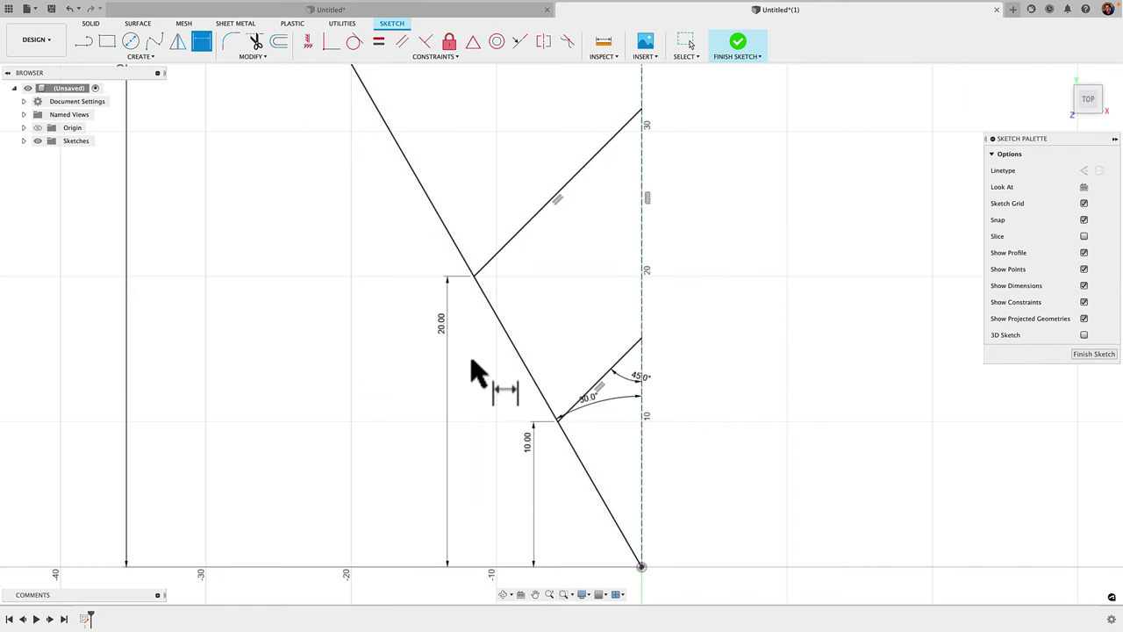
{"action": "scroll", "coordinate": [479, 312], "scroll_direction": "down", "scroll_amount": 4}
{"action": "middle_click_drag", "start_coordinate": [485, 330], "coordinate": [513, 413]}
{"action": "key", "text": "Escape"}
{"action": "scroll", "coordinate": [406, 221], "scroll_direction": "up", "scroll_amount": 3}
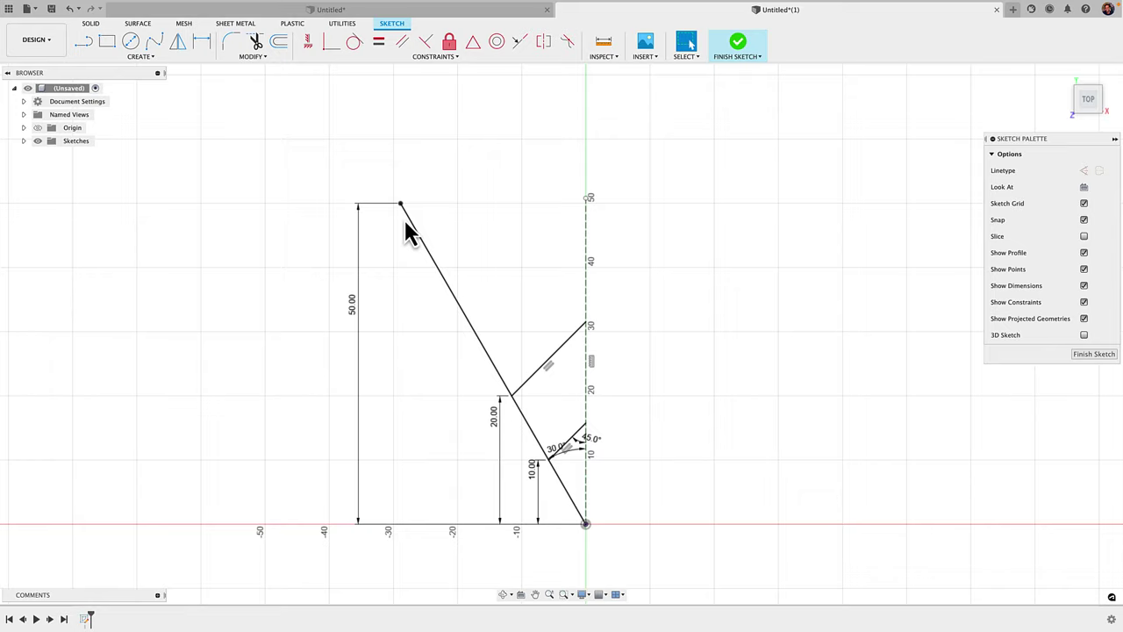
Step: Draw two more short branch lines outward from the upper slanted edge and select the upper one
{"action": "key", "text": "l"}
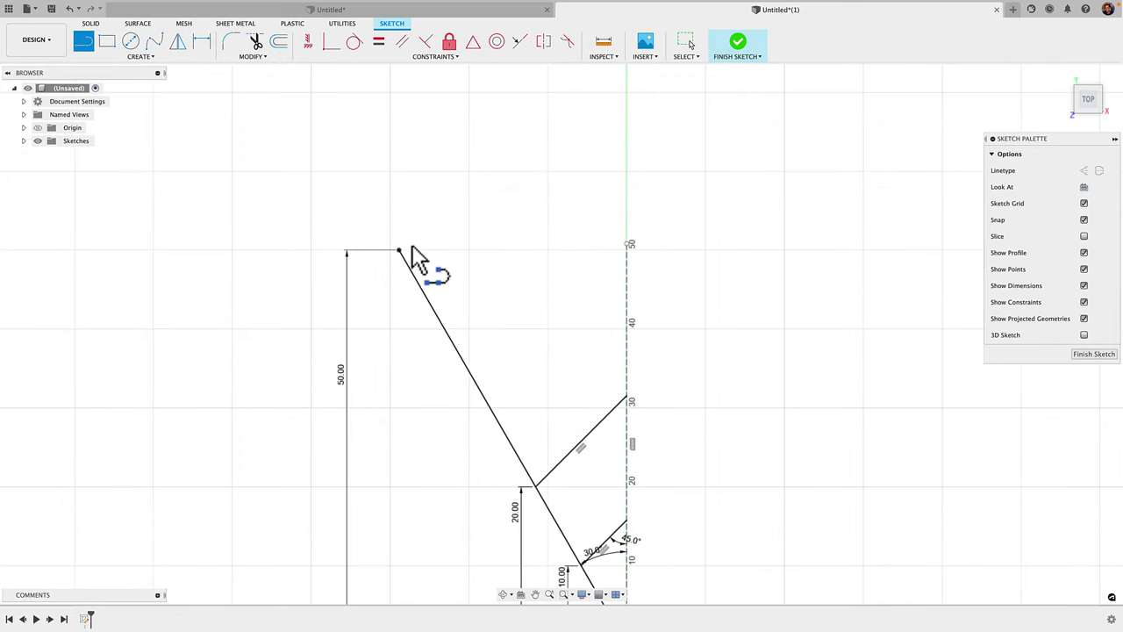
{"action": "left_click", "coordinate": [445, 329]}
{"action": "left_click", "coordinate": [512, 272]}
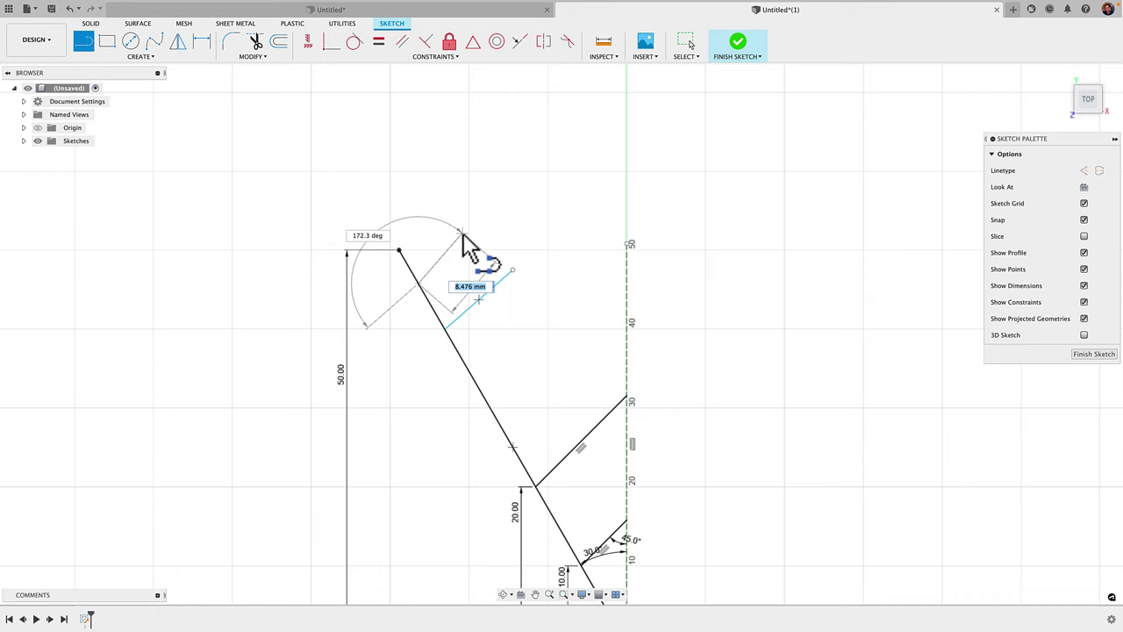
{"action": "scroll", "coordinate": [436, 270], "scroll_direction": "up", "scroll_amount": 2}
{"action": "scroll", "coordinate": [432, 267], "scroll_direction": "up", "scroll_amount": 1}
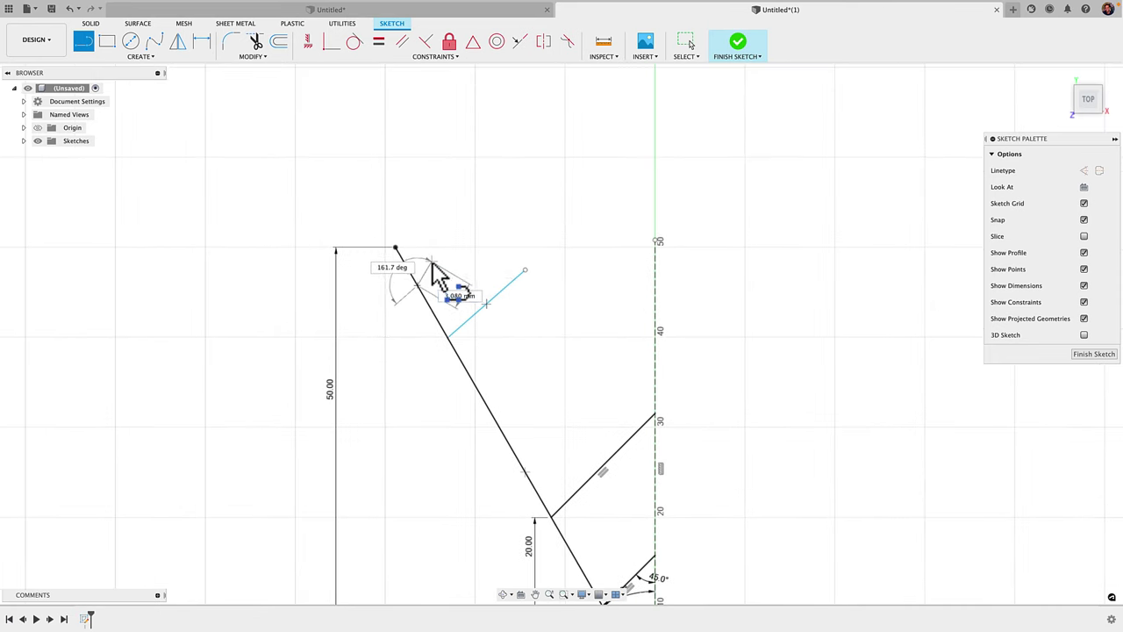
{"action": "scroll", "coordinate": [435, 274], "scroll_direction": "up", "scroll_amount": 1}
{"action": "scroll", "coordinate": [451, 268], "scroll_direction": "up", "scroll_amount": 1}
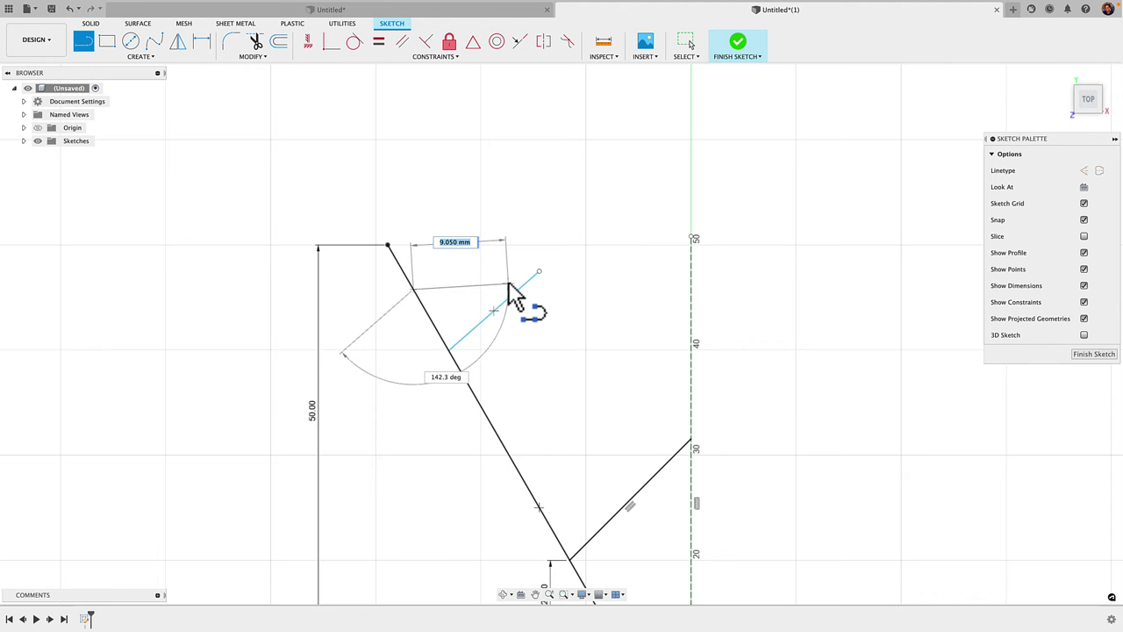
{"action": "left_click", "coordinate": [513, 202]}
{"action": "key", "text": "Escape"}
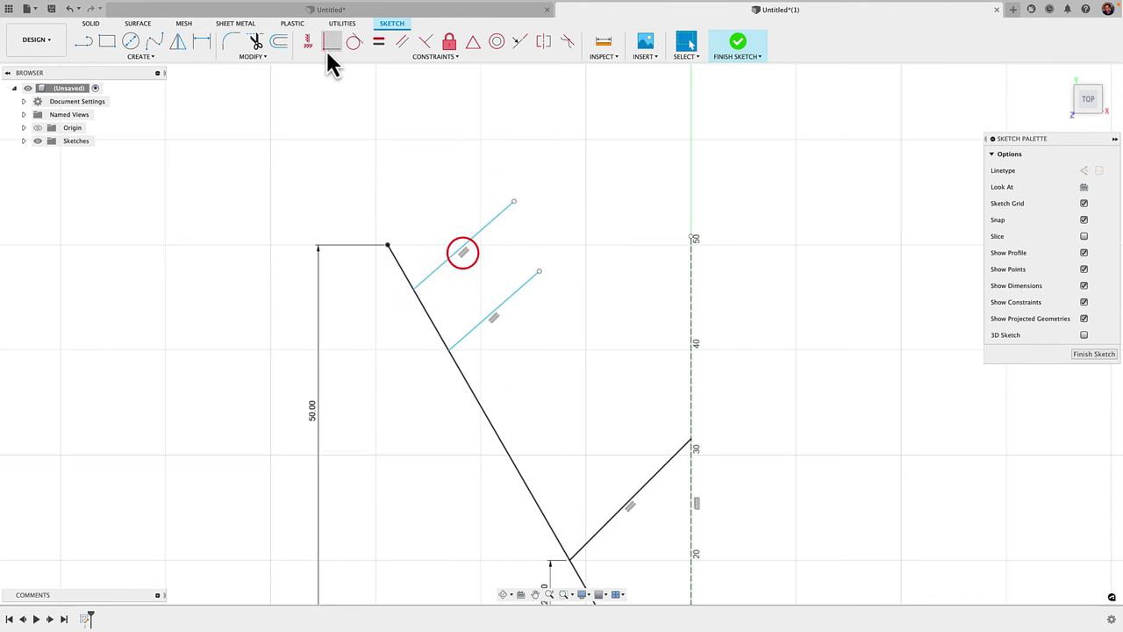
{"action": "left_click", "coordinate": [460, 251]}
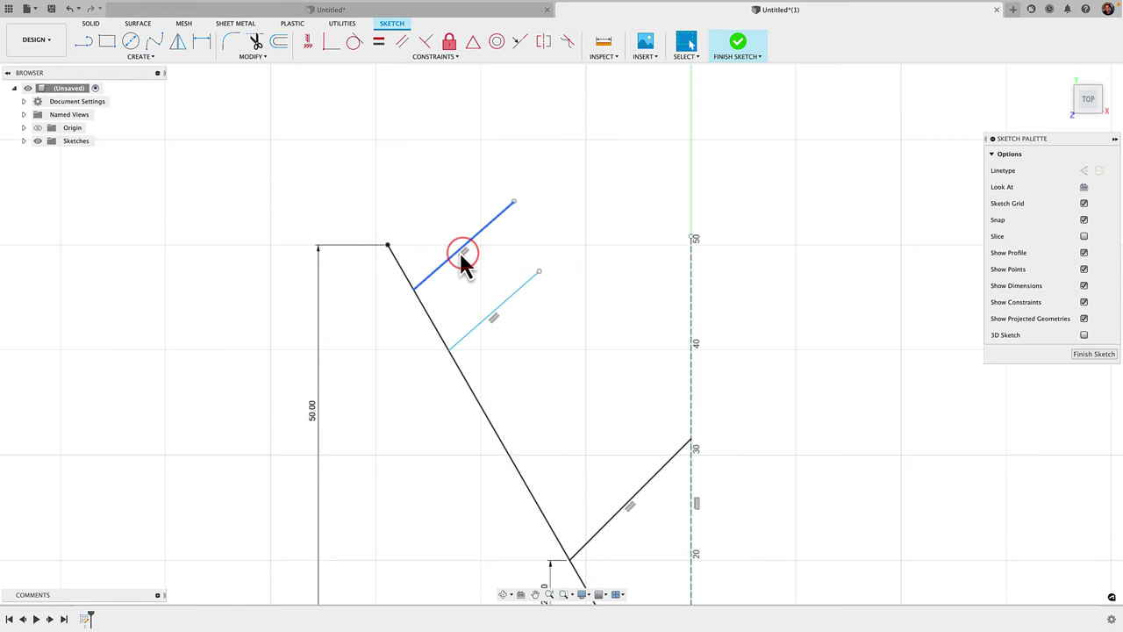
{"action": "scroll", "coordinate": [464, 258], "scroll_direction": "up", "scroll_amount": 2}
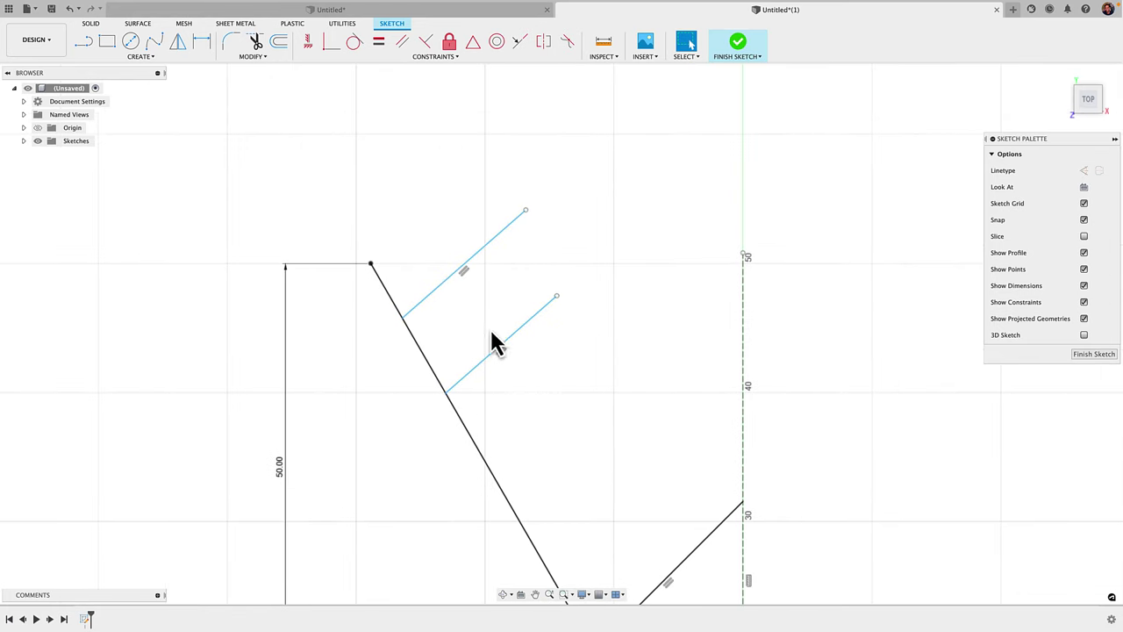
{"action": "middle_click_drag", "start_coordinate": [516, 219], "coordinate": [450, 308]}
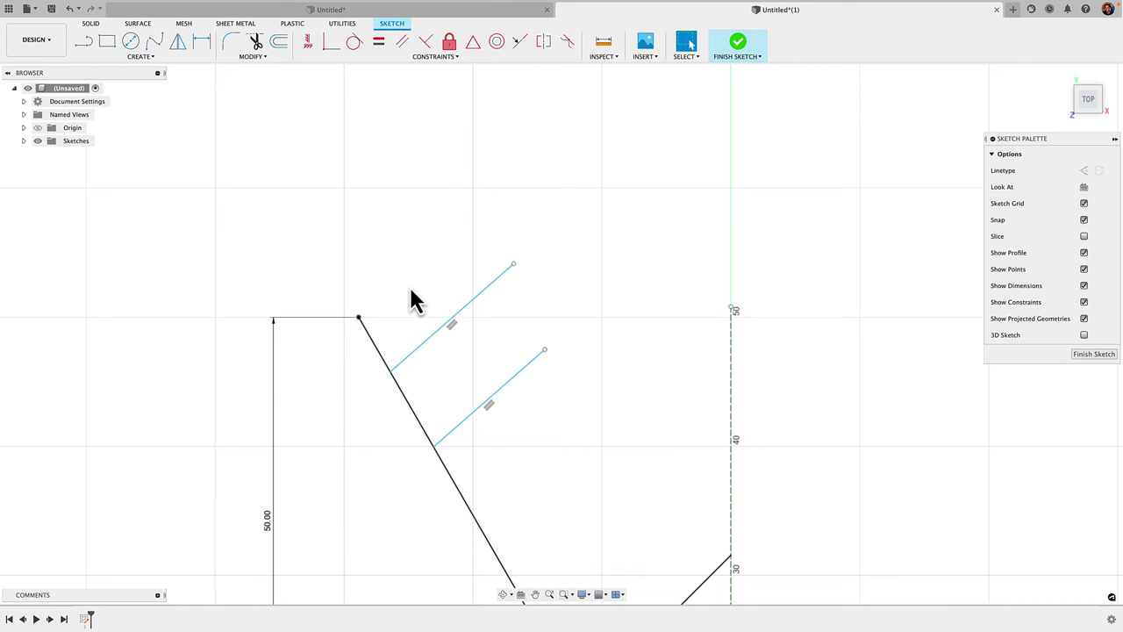
Step: Select the lower new branch line and apply Equal so both outer branches match
{"action": "left_click", "coordinate": [530, 365]}
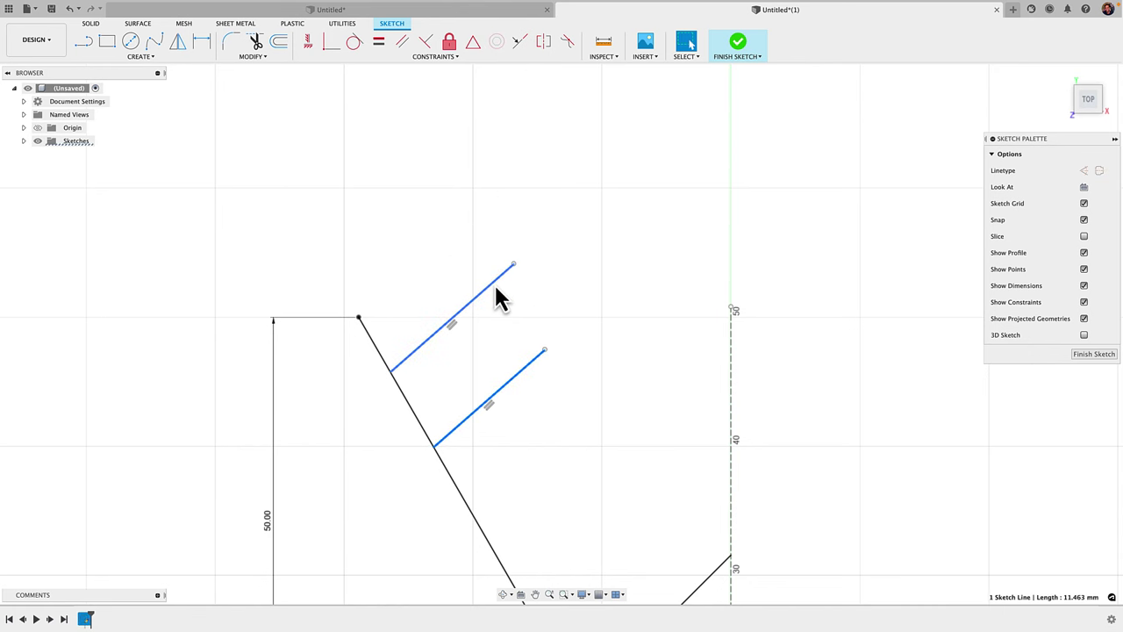
{"action": "left_click", "coordinate": [378, 44]}
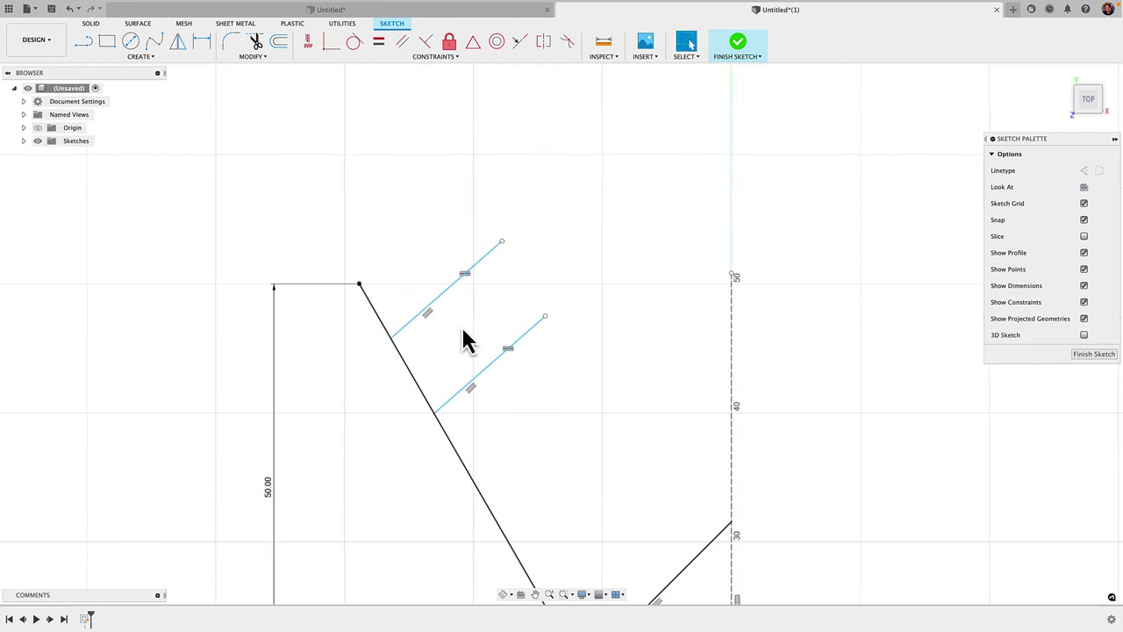
{"action": "scroll", "coordinate": [465, 340], "scroll_direction": "down", "scroll_amount": 1}
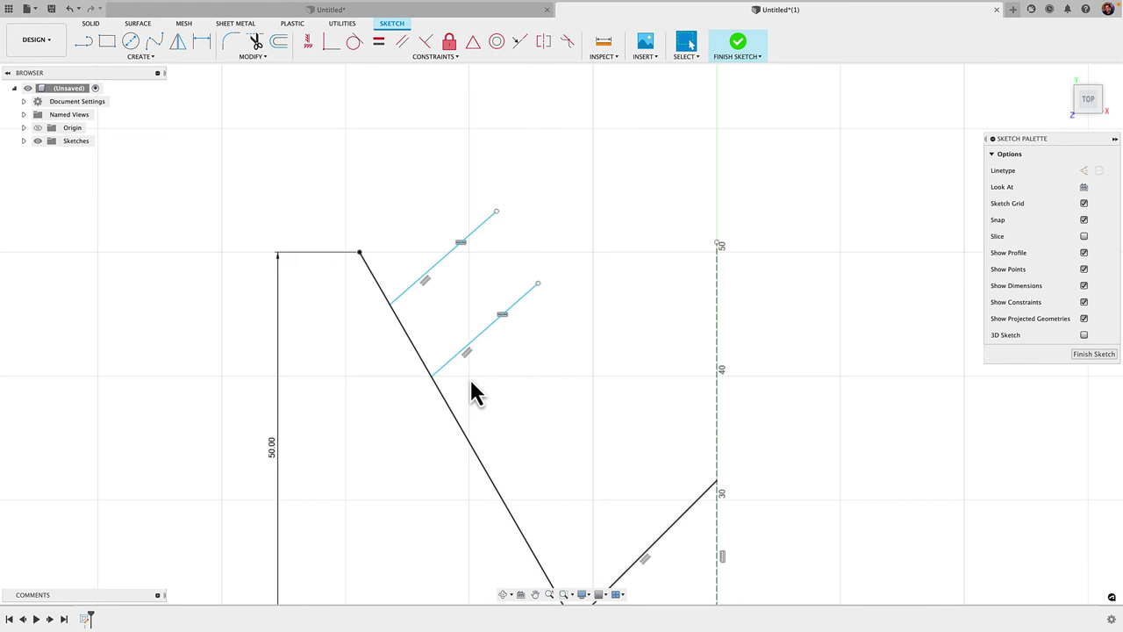
Step: Dimension the upper branch pair 45° from the long diagonal and slide the branches up along it
{"action": "key", "text": "d"}
{"action": "scroll", "coordinate": [414, 338], "scroll_direction": "up", "scroll_amount": 2}
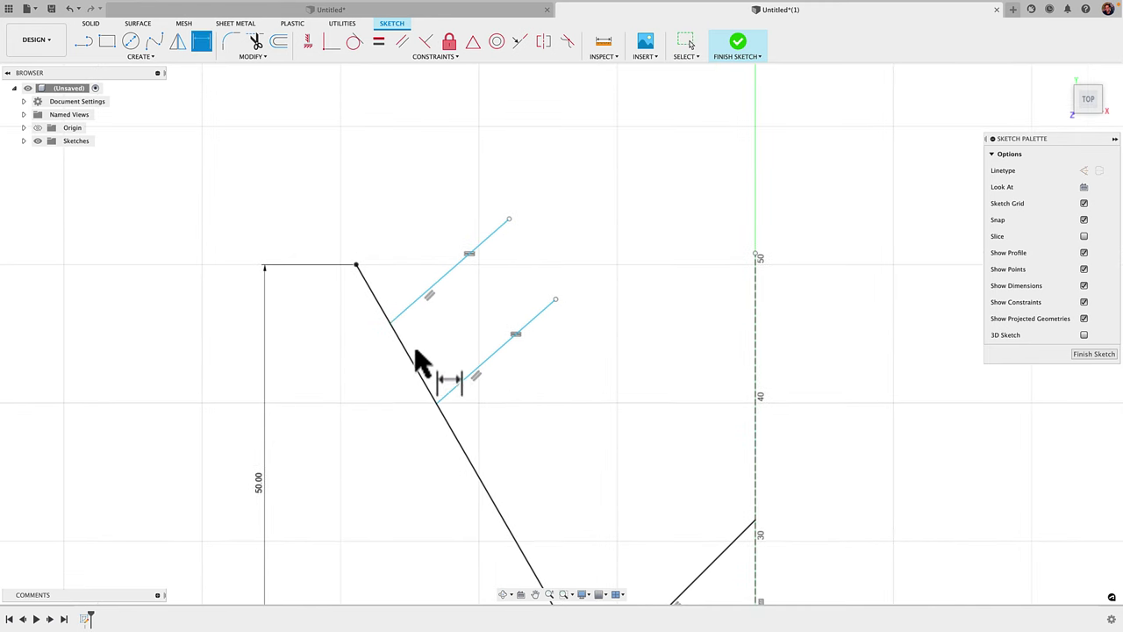
{"action": "left_click", "coordinate": [467, 371]}
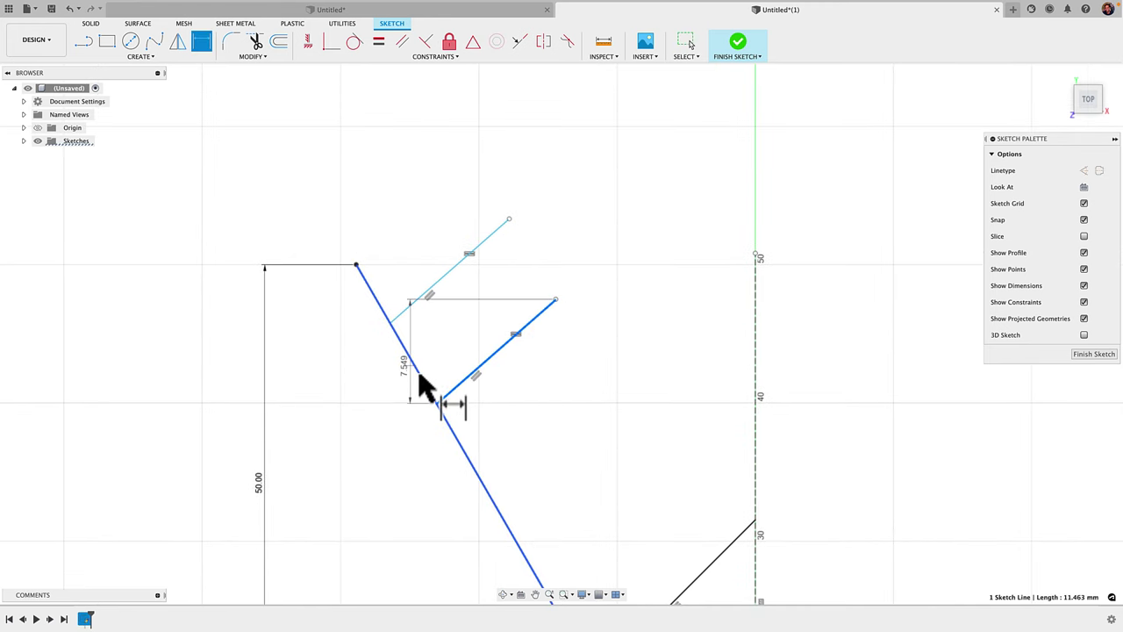
{"action": "left_click", "coordinate": [427, 392]}
{"action": "left_click", "coordinate": [438, 308]}
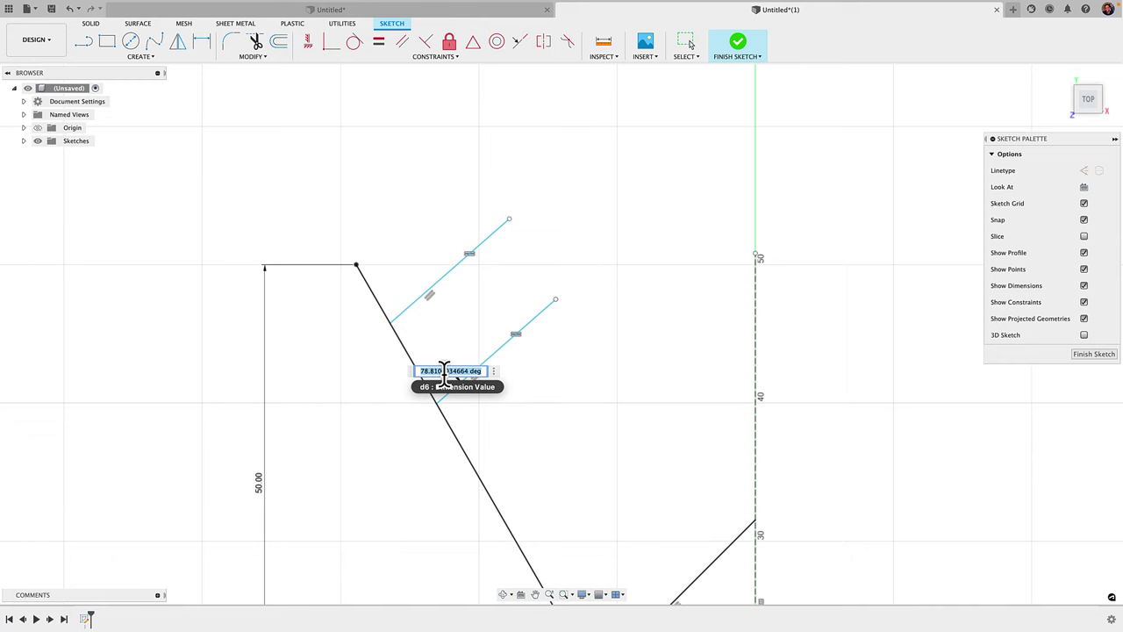
{"action": "type", "text": "45"}
{"action": "key", "text": "Return"}
{"action": "scroll", "coordinate": [449, 411], "scroll_direction": "up", "scroll_amount": 3}
{"action": "left_click_drag", "start_coordinate": [447, 407], "coordinate": [549, 191]}
{"action": "mouse_move", "coordinate": [511, 281]}
{"action": "left_mouse_down"}
{"action": "mouse_move", "coordinate": [372, 187]}
{"action": "mouse_move", "coordinate": [322, 282]}
{"action": "left_mouse_up"}
{"action": "left_click", "coordinate": [458, 431]}
{"action": "scroll", "coordinate": [456, 417], "scroll_direction": "down", "scroll_amount": 2}
Step: Dimension the right branch line 15 mm long
{"action": "key", "text": "d"}
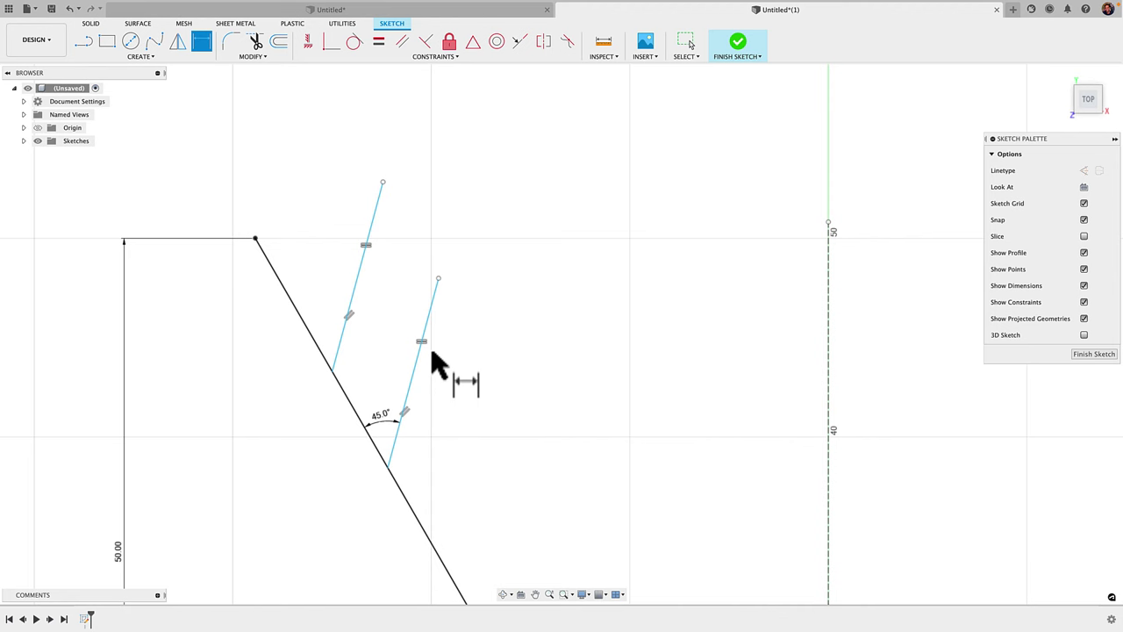
{"action": "left_click", "coordinate": [423, 362]}
{"action": "left_click", "coordinate": [427, 365]}
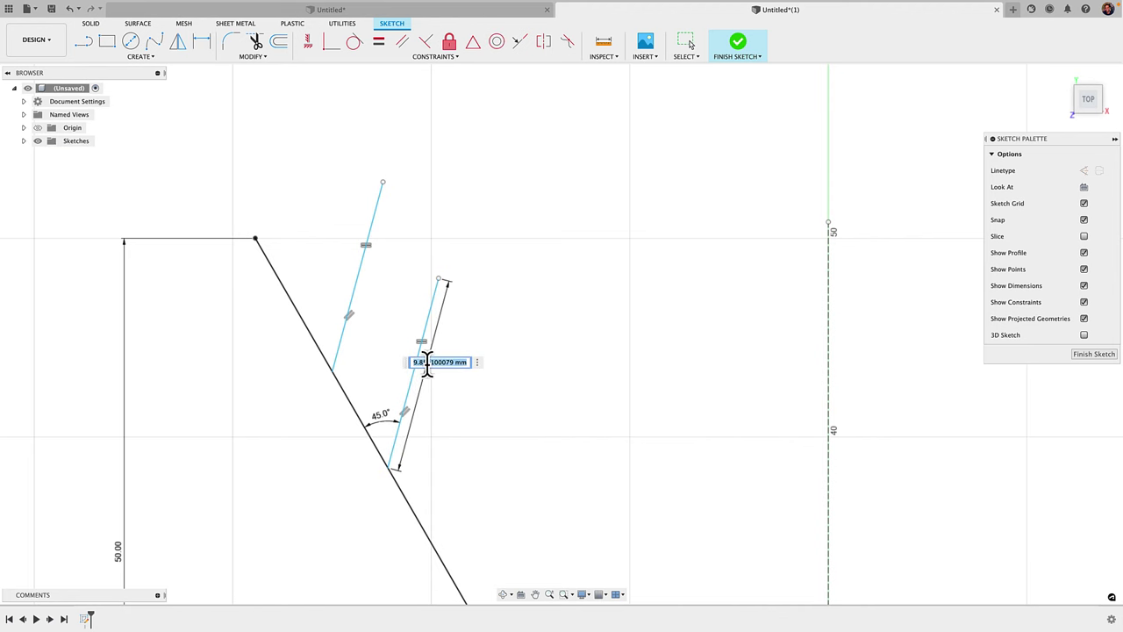
{"action": "type", "text": "15"}
{"action": "key", "text": "Return"}
{"action": "scroll", "coordinate": [431, 372], "scroll_direction": "down", "scroll_amount": 5}
{"action": "key", "text": "Escape"}
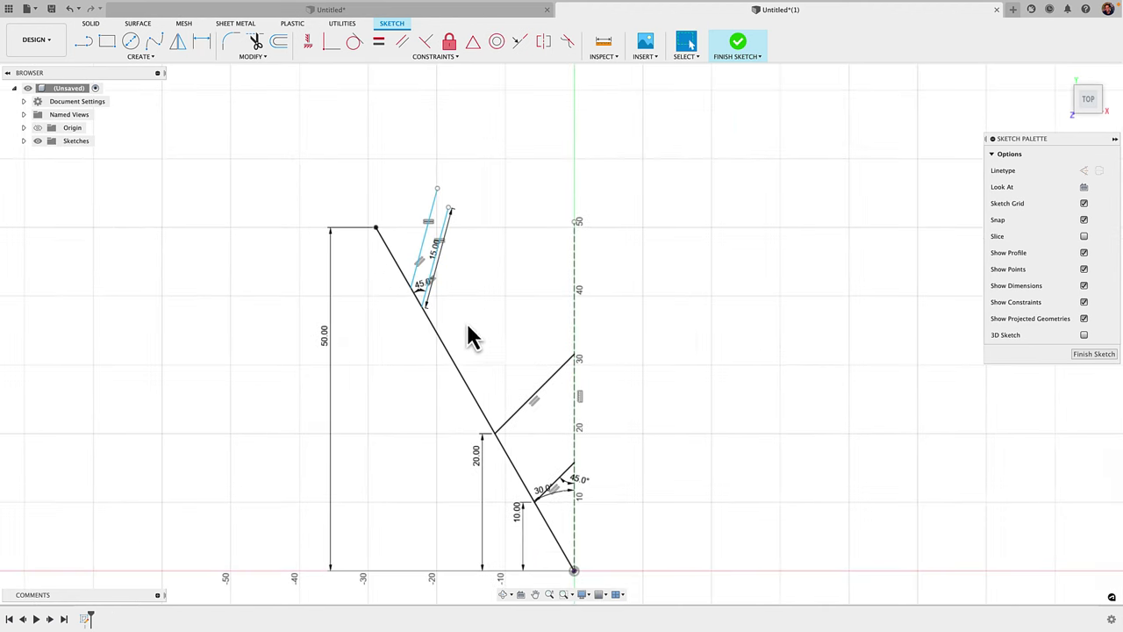
{"action": "scroll", "coordinate": [469, 336], "scroll_direction": "up", "scroll_amount": 3}
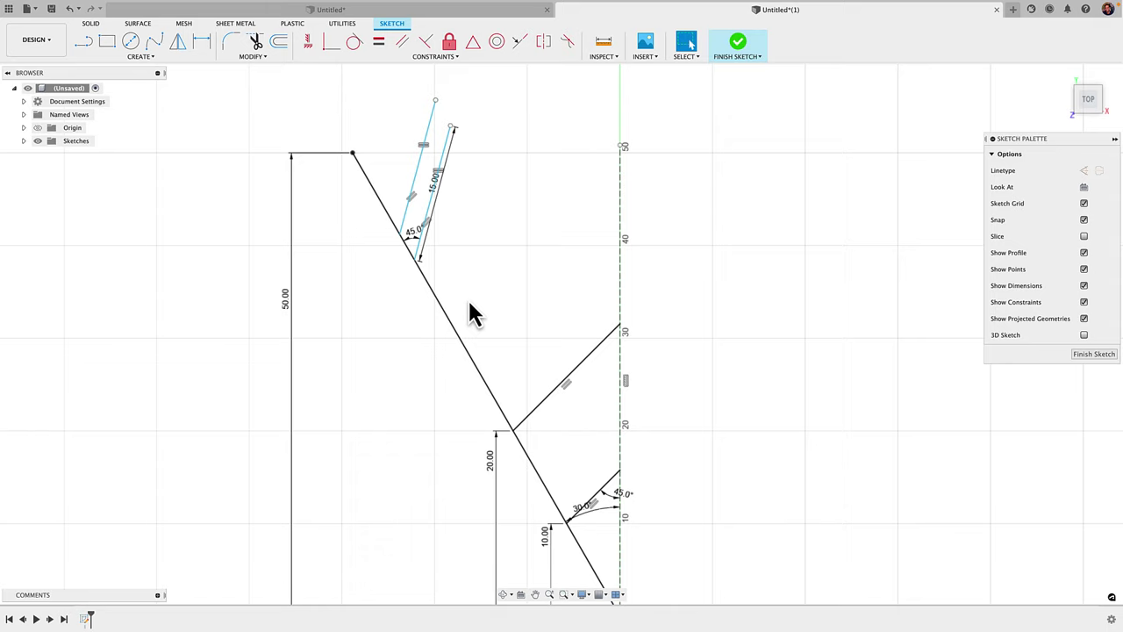
{"action": "scroll", "coordinate": [469, 314], "scroll_direction": "down", "scroll_amount": 3}
Step: Dimension the 45° branch foot 30 mm vertically above the origin
{"action": "key", "text": "d"}
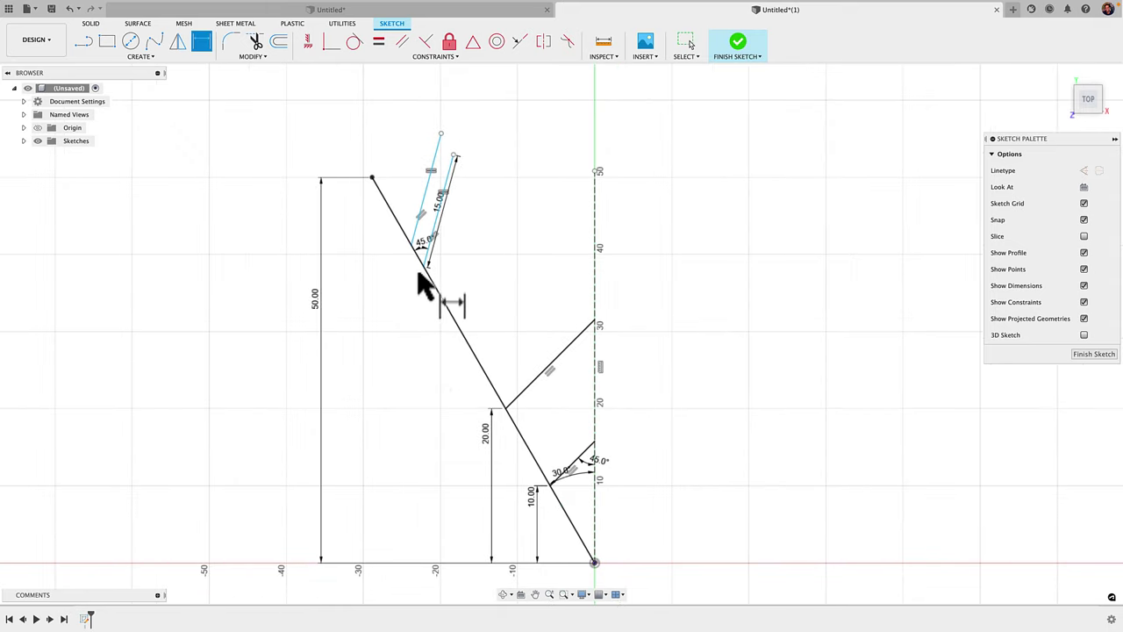
{"action": "left_click", "coordinate": [423, 266]}
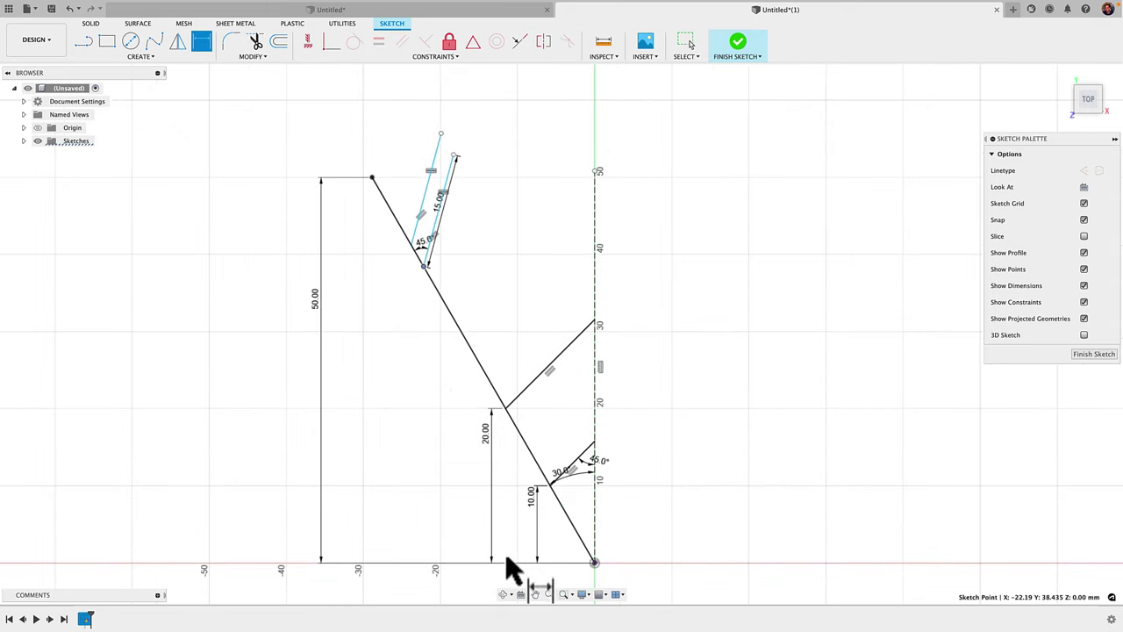
{"action": "left_click", "coordinate": [593, 563]}
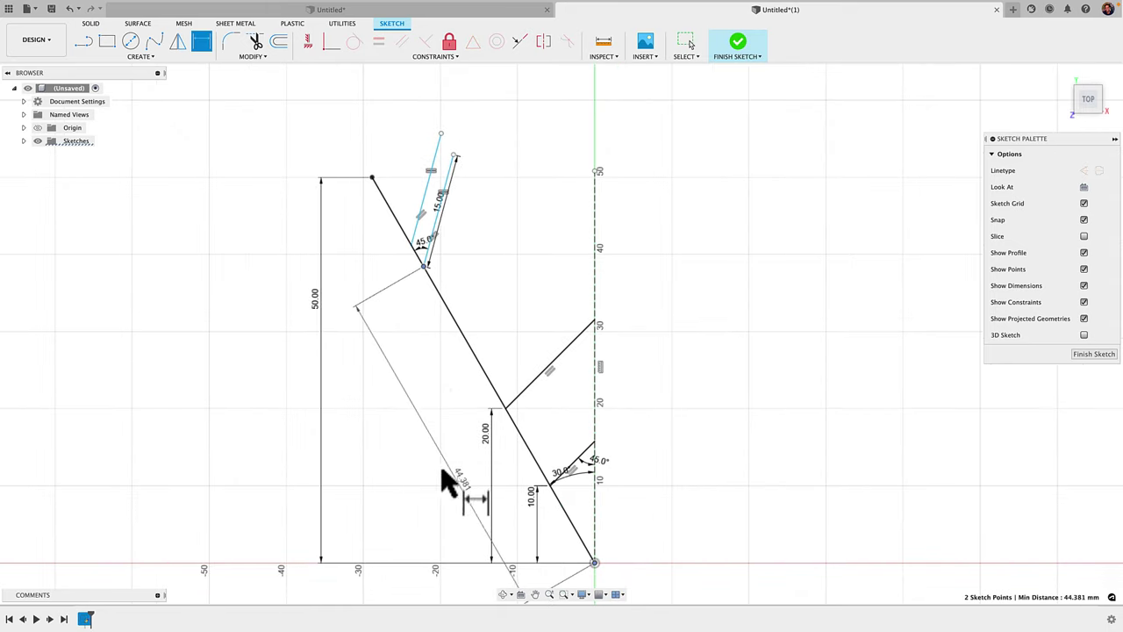
{"action": "left_click", "coordinate": [352, 378]}
{"action": "type", "text": "30"}
{"action": "key", "text": "Return"}
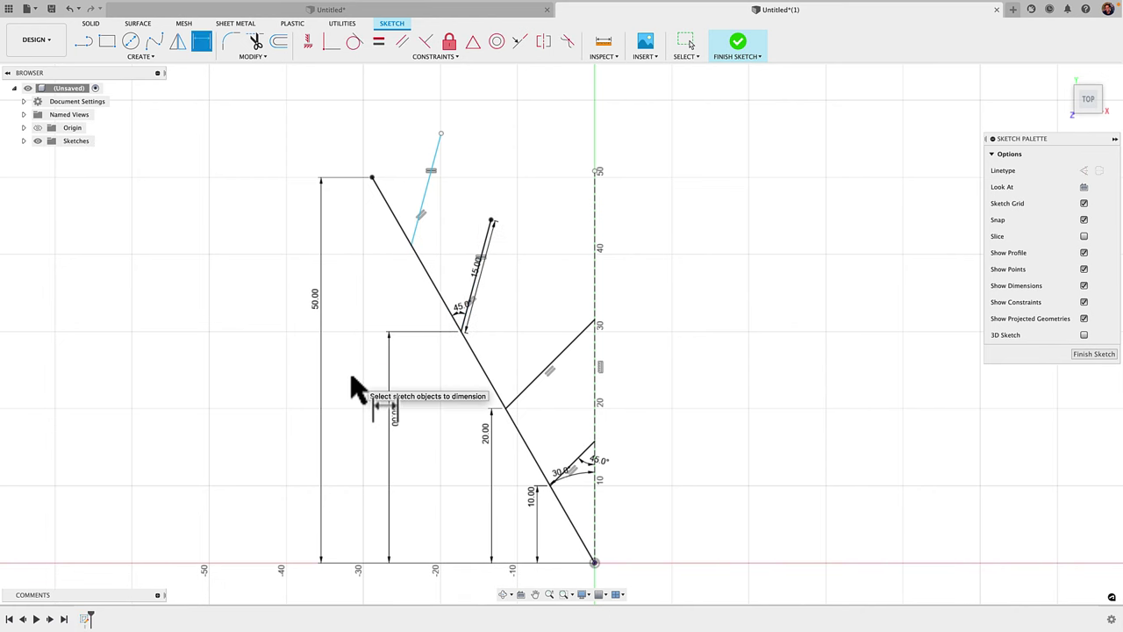
Step: Dimension the other branch foot on the diagonal 40 mm above the origin
{"action": "left_click", "coordinate": [594, 562]}
{"action": "left_click", "coordinate": [412, 247]}
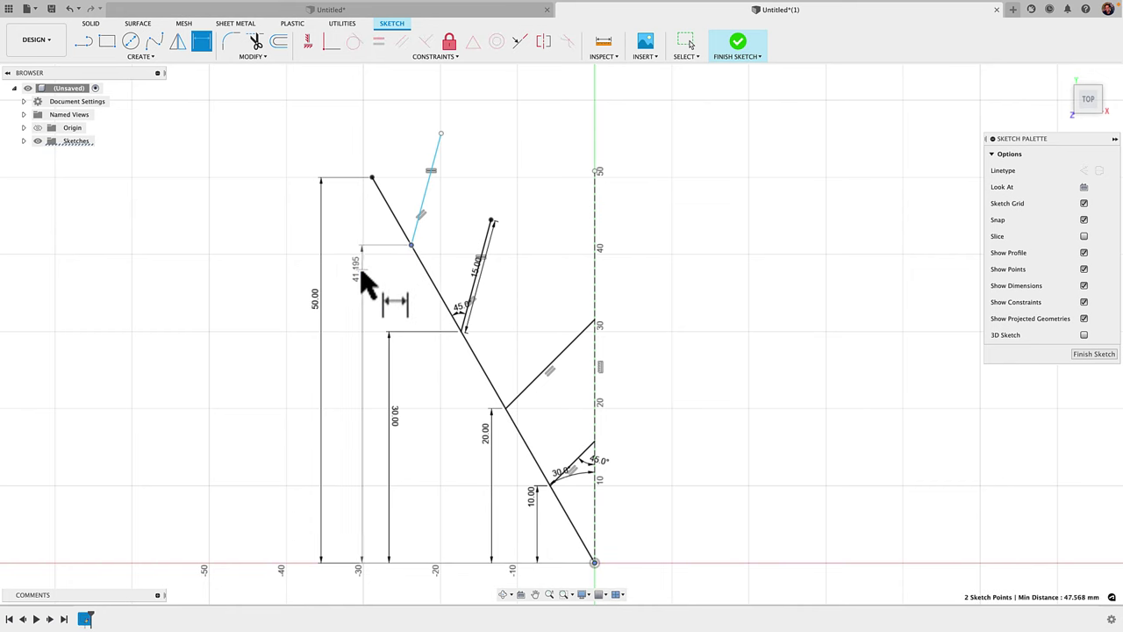
{"action": "left_click", "coordinate": [361, 268]}
{"action": "type", "text": "40"}
{"action": "key", "text": "Return"}
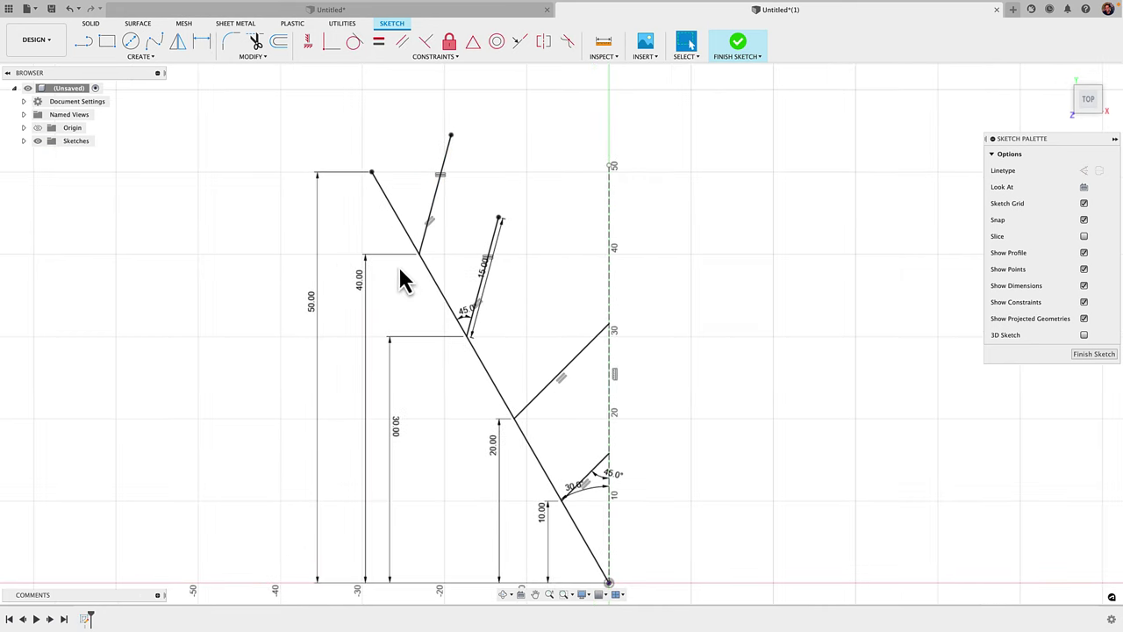
Step: Move the 30° angle label clear of the lower sketch lines
{"action": "scroll", "coordinate": [401, 281], "scroll_direction": "up", "scroll_amount": 1}
{"action": "left_click", "coordinate": [485, 288]}
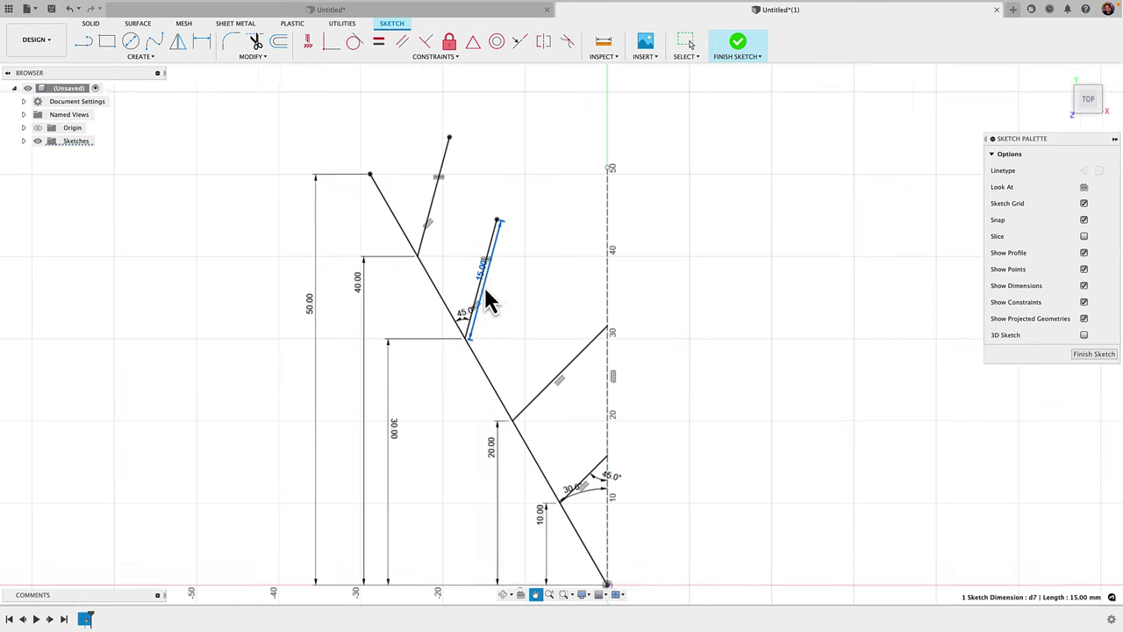
{"action": "middle_click_drag", "start_coordinate": [486, 288], "coordinate": [465, 303]}
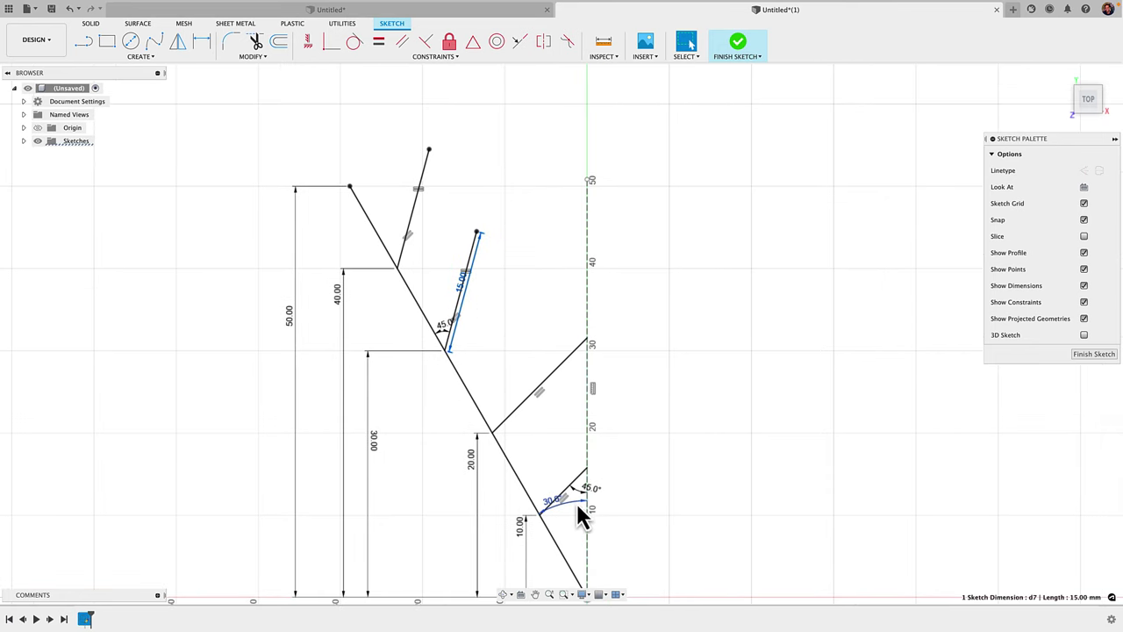
{"action": "left_click_drag", "start_coordinate": [575, 501], "coordinate": [585, 521]}
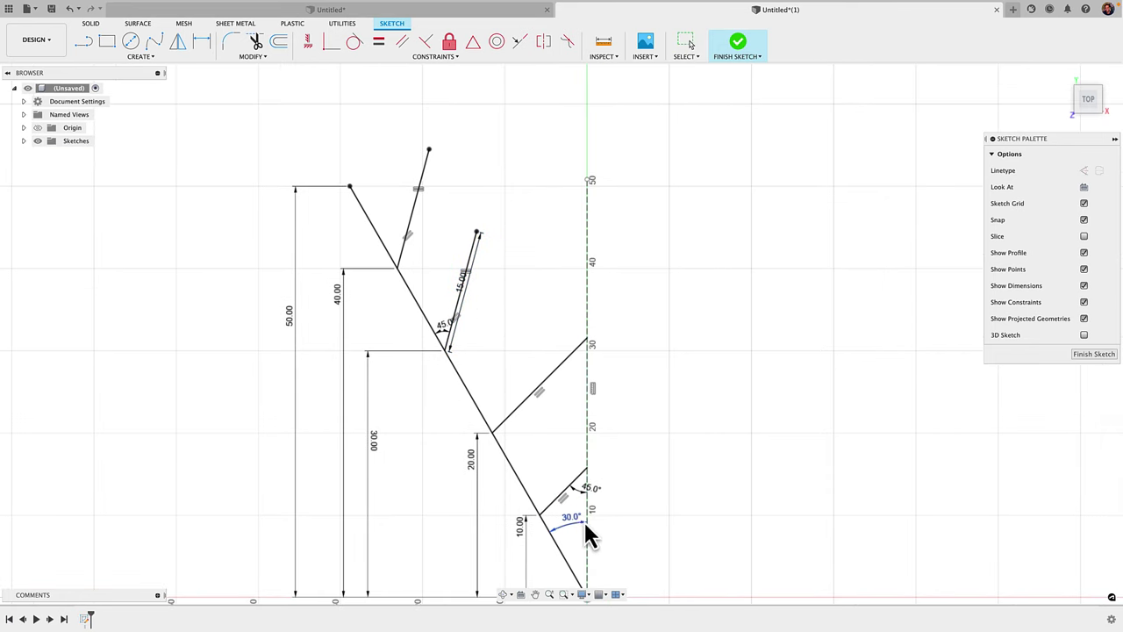
Step: Mirror the two lower branches across the vertical centre line
{"action": "left_click", "coordinate": [150, 58]}
{"action": "left_click", "coordinate": [108, 200]}
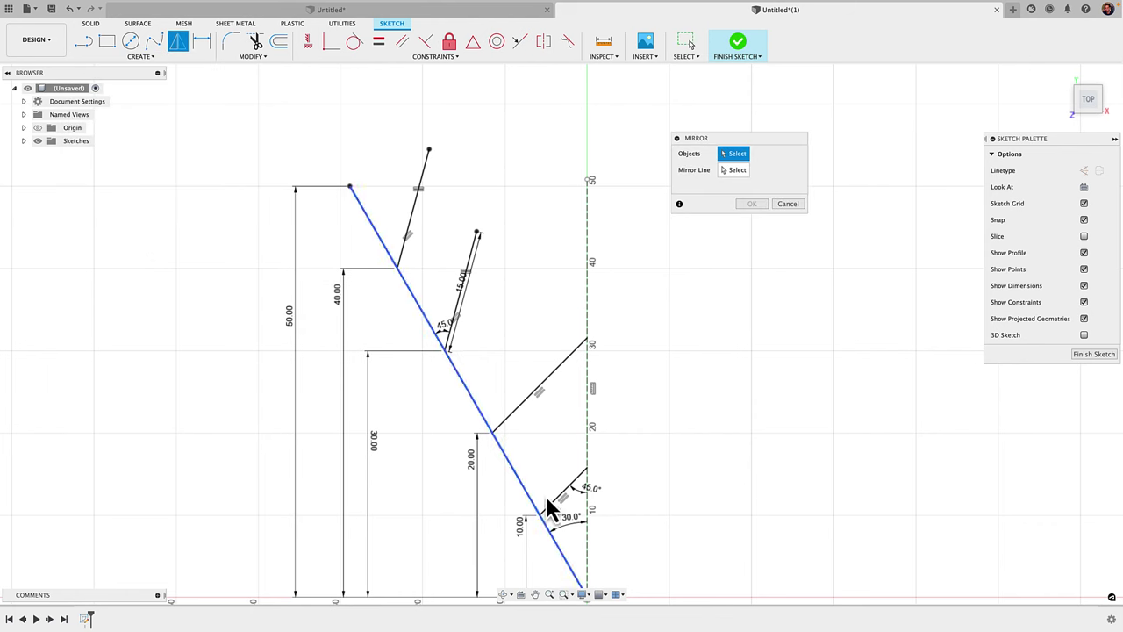
{"action": "left_click", "coordinate": [571, 485]}
{"action": "left_click", "coordinate": [550, 375]}
{"action": "middle_click_drag", "start_coordinate": [550, 375], "coordinate": [459, 347]}
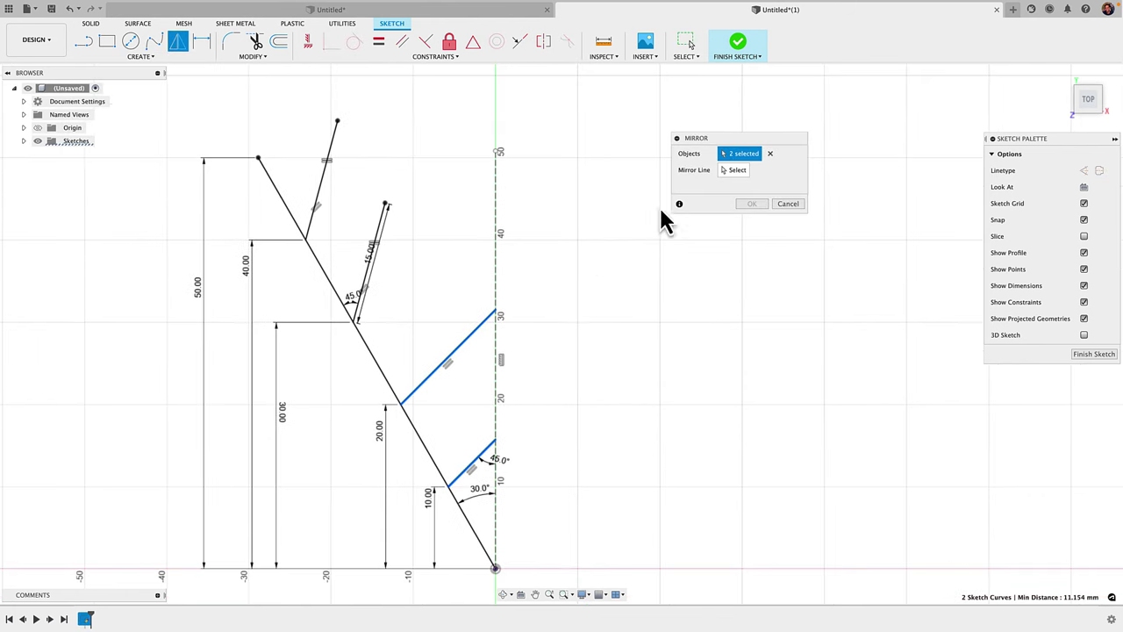
{"action": "left_click", "coordinate": [497, 253]}
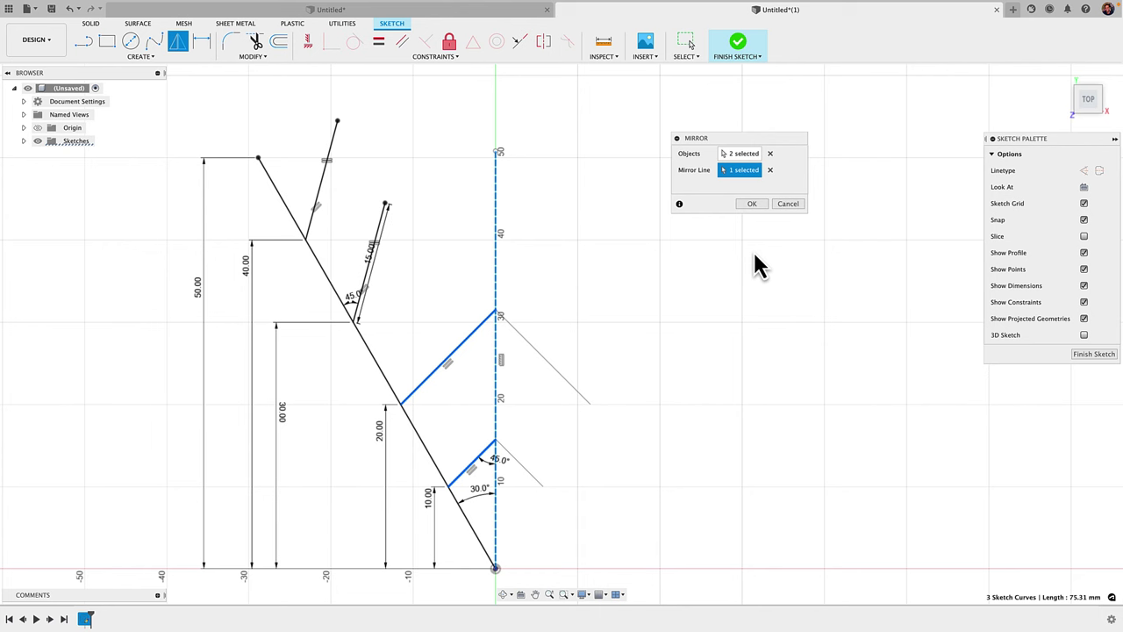
{"action": "left_click", "coordinate": [762, 206]}
Step: Mirror the 15 mm branch and the other upper branch across the long diagonal
{"action": "right_click", "coordinate": [646, 235]}
{"action": "left_click", "coordinate": [651, 207]}
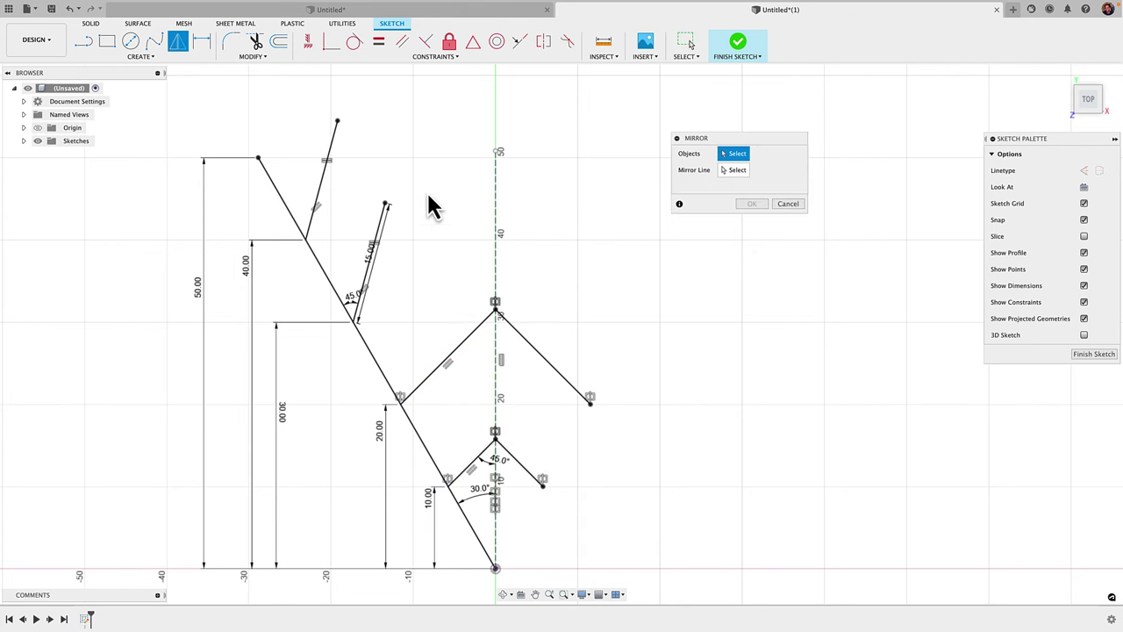
{"action": "left_click", "coordinate": [378, 231]}
{"action": "left_click", "coordinate": [326, 172]}
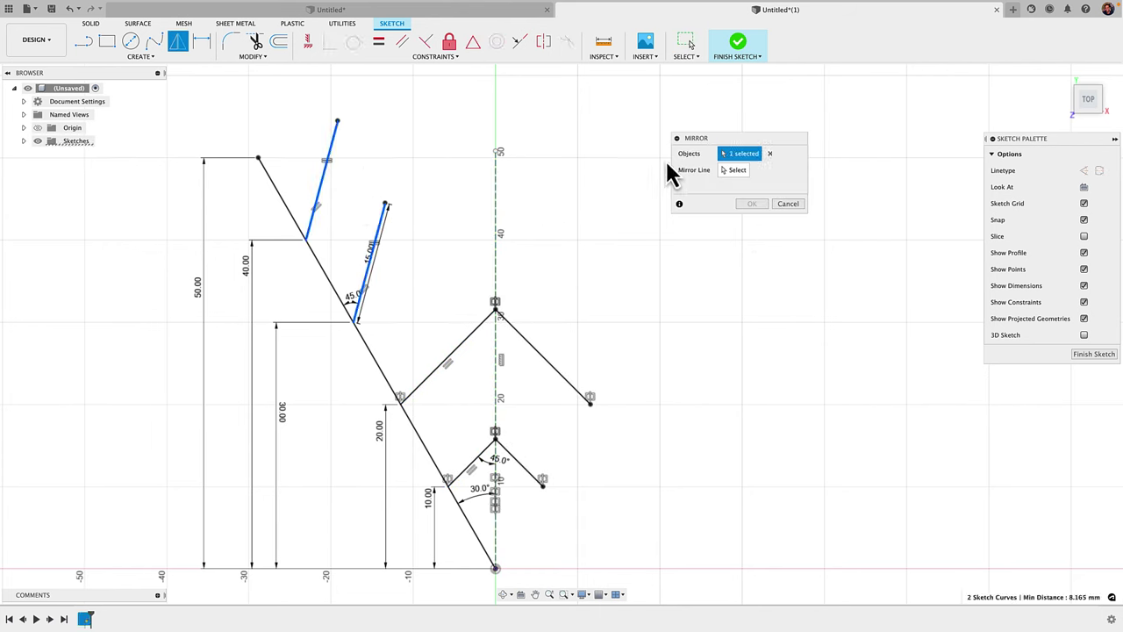
{"action": "left_click", "coordinate": [733, 170]}
{"action": "left_click", "coordinate": [338, 296]}
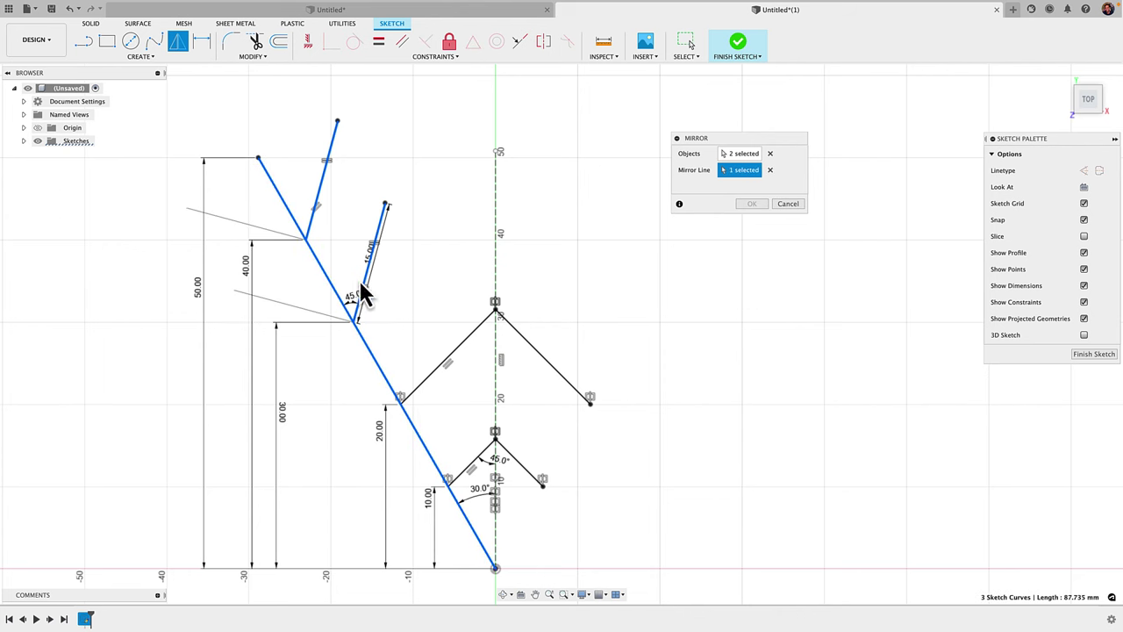
{"action": "left_click", "coordinate": [748, 204]}
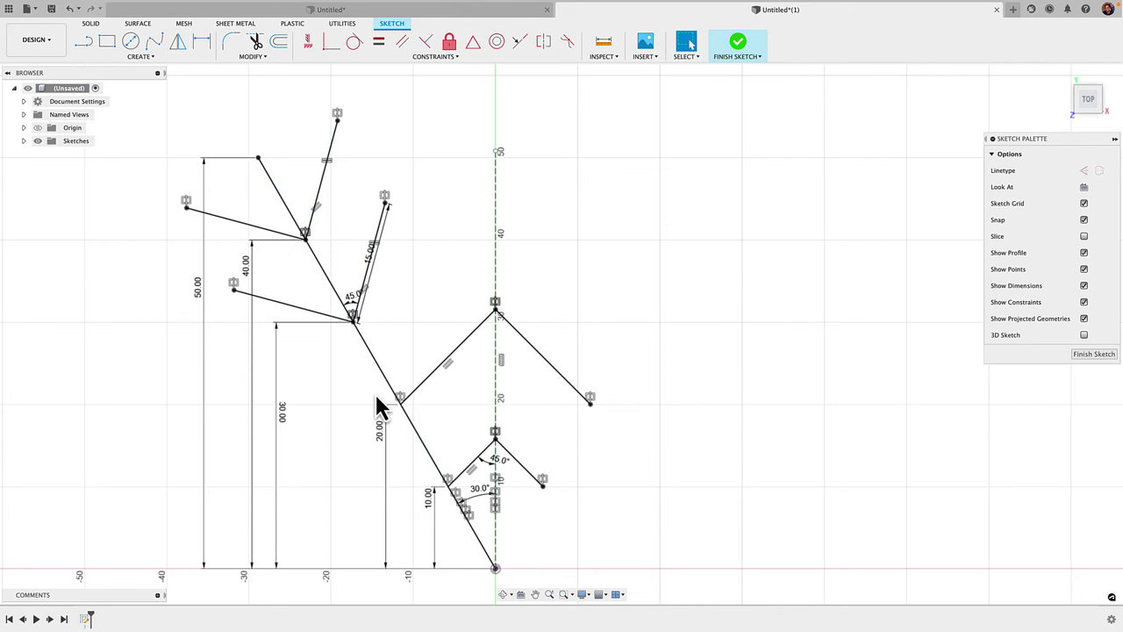
Step: Move the 40 mm dimension further left and recentre the sketch in view
{"action": "left_click_drag", "start_coordinate": [250, 259], "coordinate": [207, 255]}
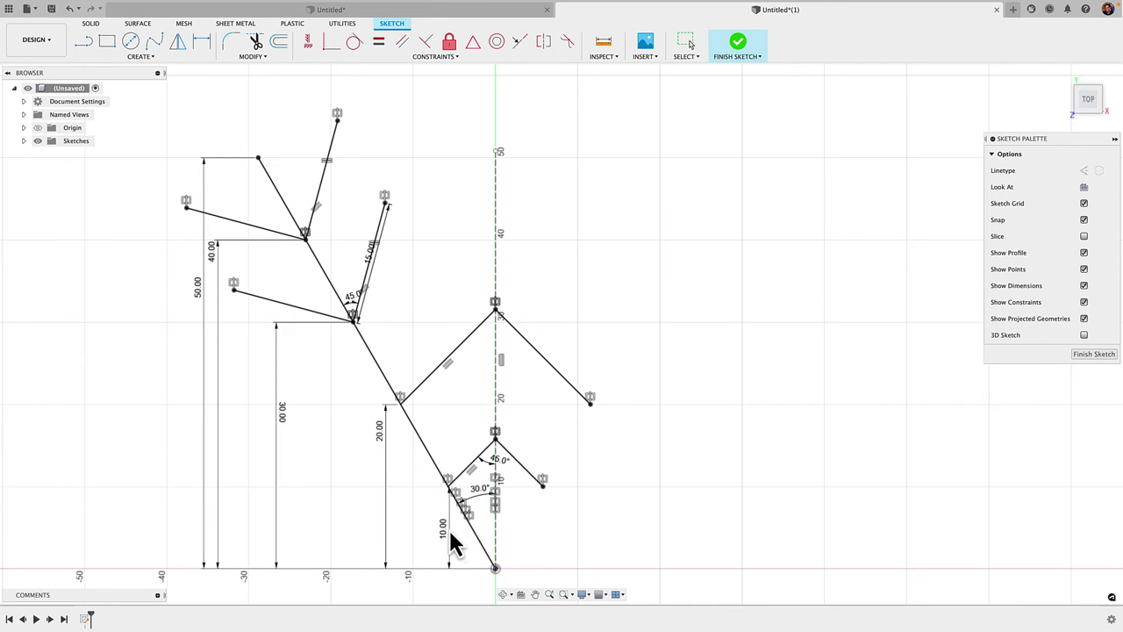
{"action": "scroll", "coordinate": [441, 501], "scroll_direction": "down", "scroll_amount": 1}
{"action": "mouse_move", "coordinate": [441, 501]}
{"action": "middle_mouse_down"}
{"action": "mouse_move", "coordinate": [544, 498]}
{"action": "mouse_move", "coordinate": [546, 446]}
{"action": "middle_mouse_up"}
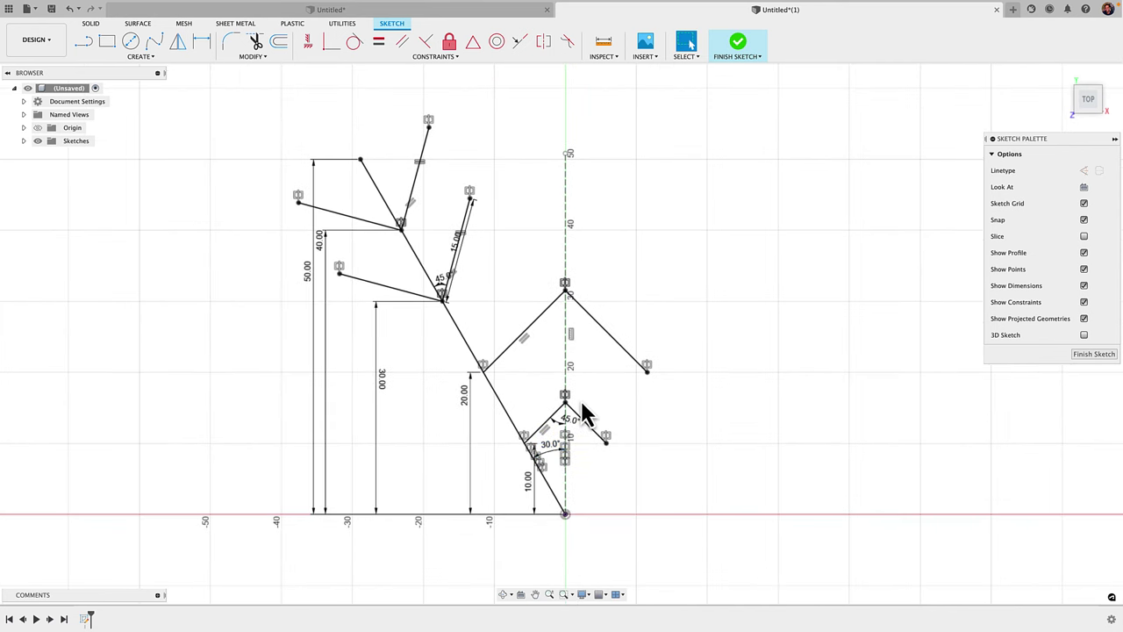
Step: Finish the sketch and select the trunk and all branch chains for extrusion
{"action": "left_click", "coordinate": [739, 44]}
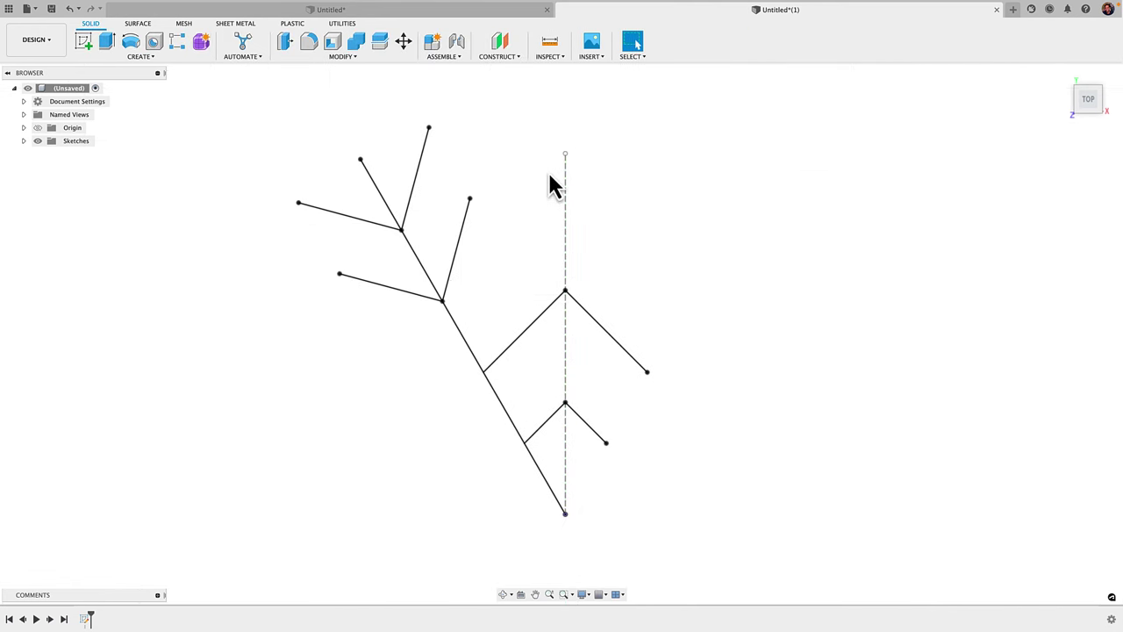
{"action": "key", "text": "e"}
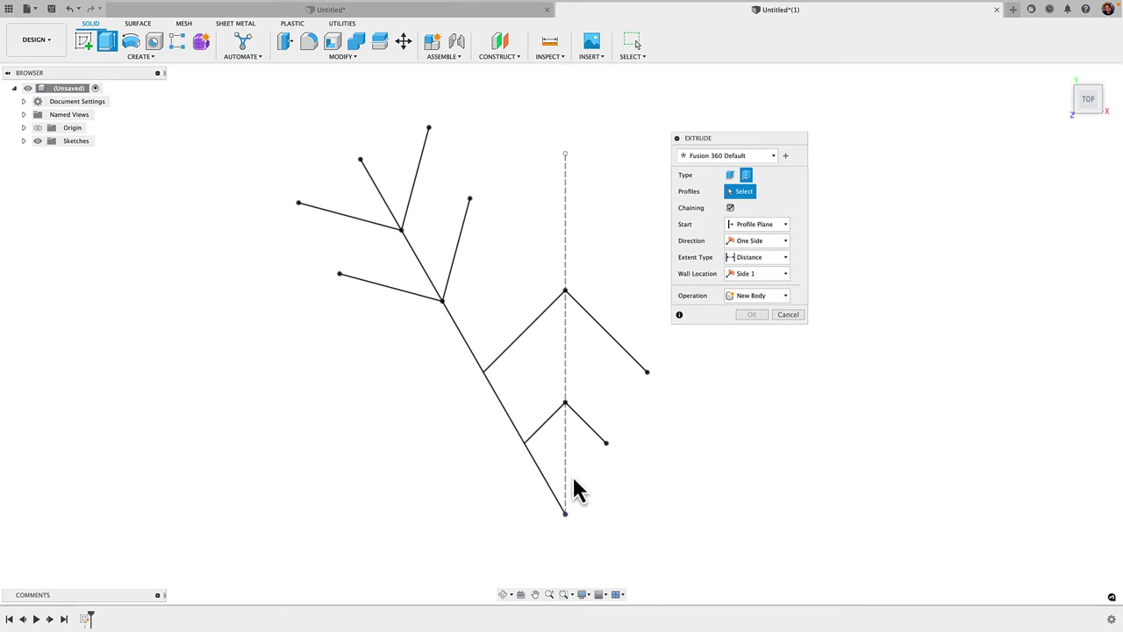
{"action": "left_click", "coordinate": [553, 483]}
{"action": "left_click", "coordinate": [569, 427]}
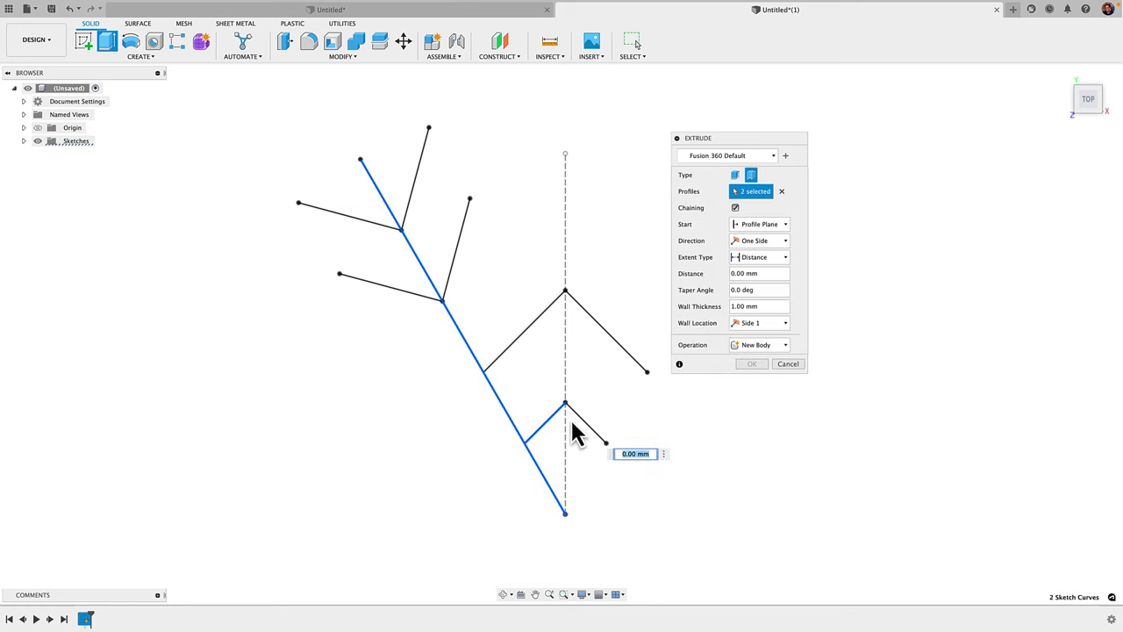
{"action": "left_click", "coordinate": [598, 325]}
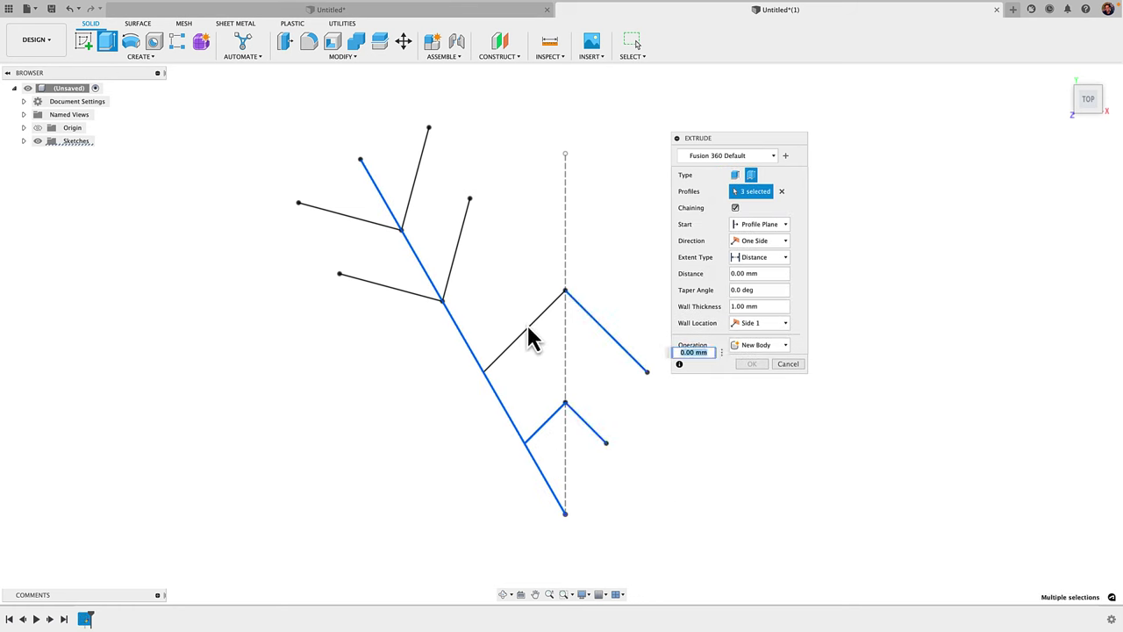
{"action": "left_click", "coordinate": [456, 253]}
{"action": "left_click", "coordinate": [404, 292]}
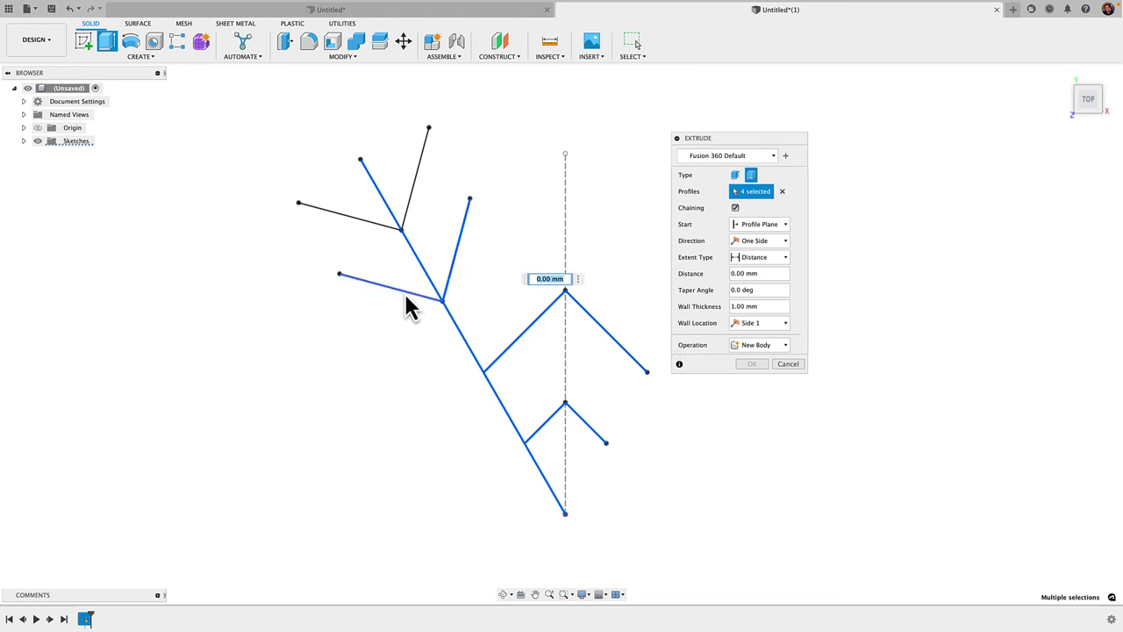
{"action": "left_click", "coordinate": [402, 218]}
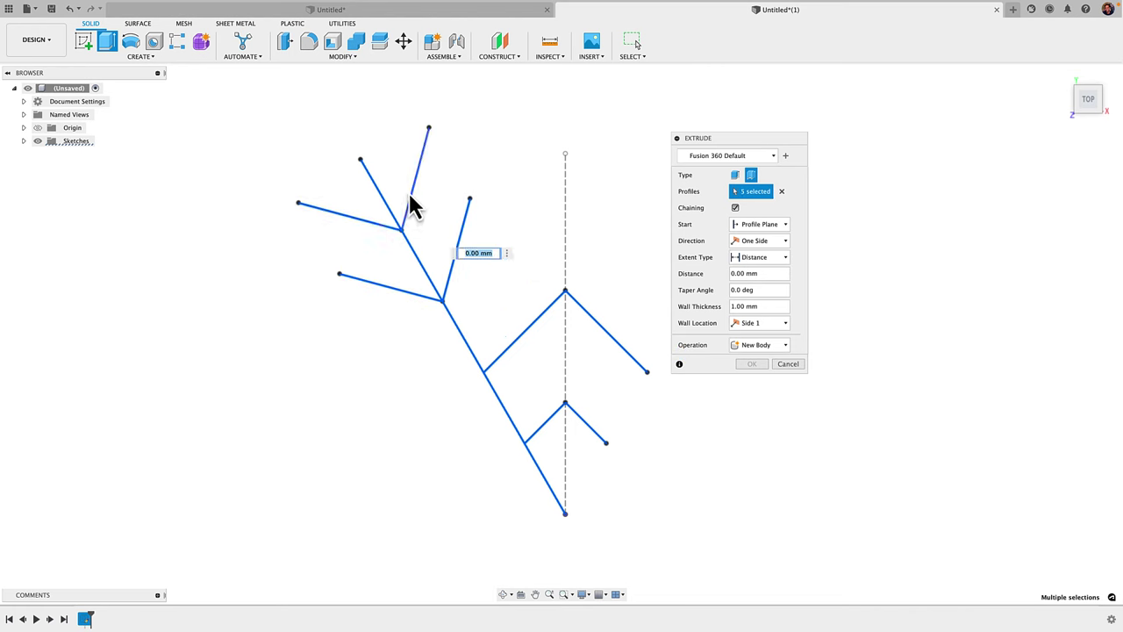
{"action": "mouse_move", "coordinate": [747, 136]}
{"action": "left_mouse_down"}
{"action": "mouse_move", "coordinate": [804, 127]}
{"action": "mouse_move", "coordinate": [711, 130]}
{"action": "left_mouse_up"}
{"action": "scroll", "coordinate": [619, 268], "scroll_direction": "right", "scroll_amount": 3}
{"action": "scroll", "coordinate": [597, 338], "scroll_direction": "up", "scroll_amount": 1}
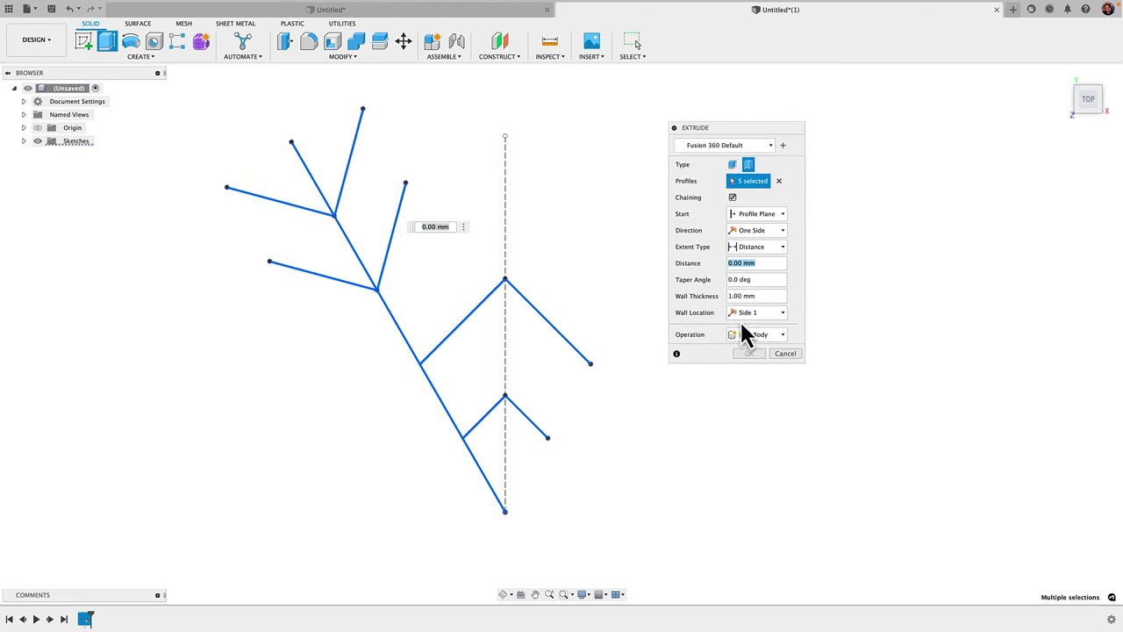
Step: Set a 3 mm wall thickness, 3 mm distance, and walls centred on the lines
{"action": "left_click", "coordinate": [752, 295]}
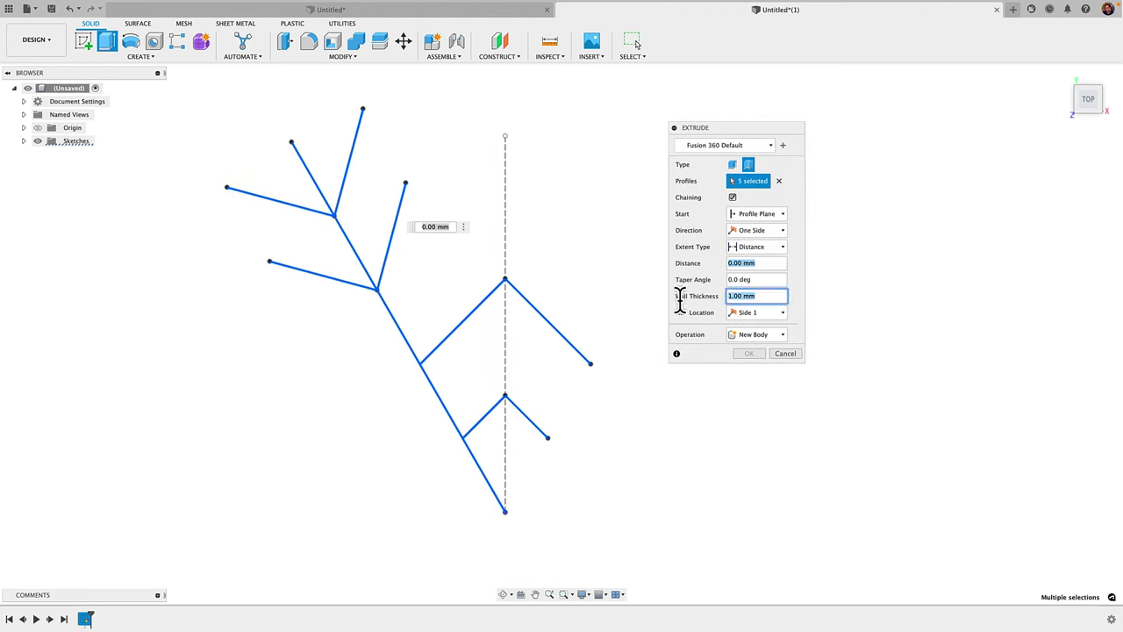
{"action": "type", "text": "3"}
{"action": "left_click", "coordinate": [760, 262]}
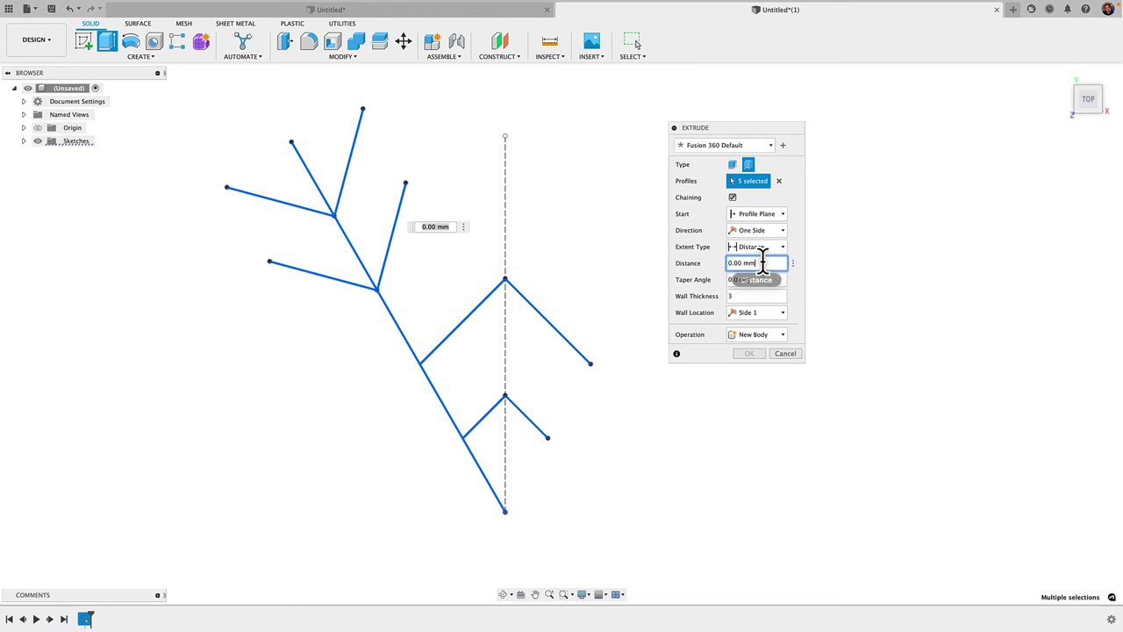
{"action": "type", "text": "3"}
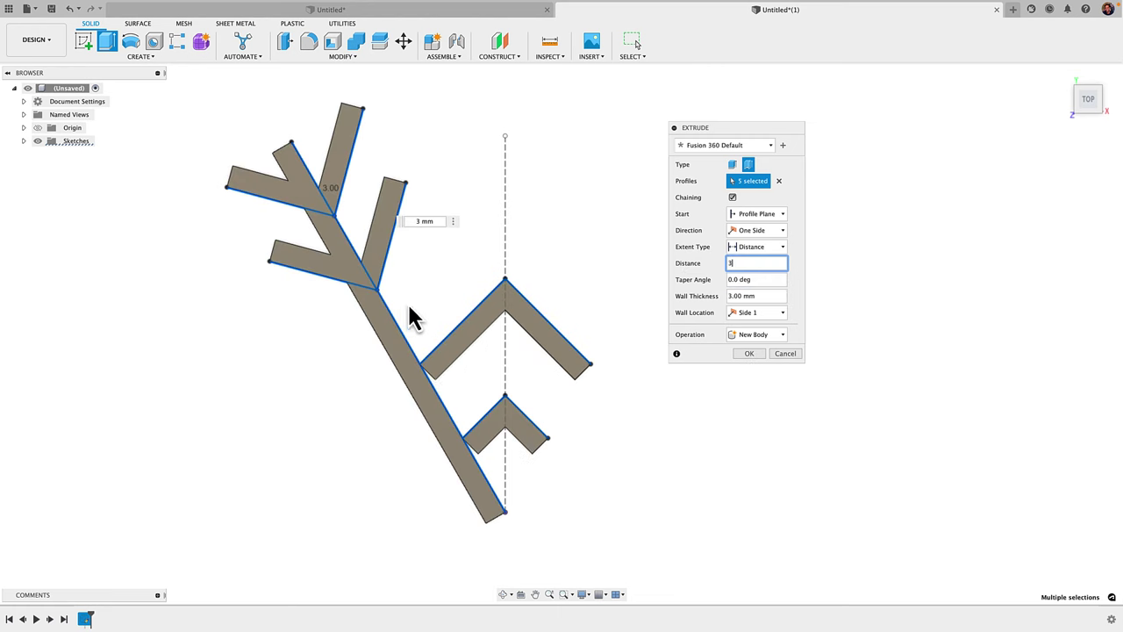
{"action": "left_click", "coordinate": [746, 314]}
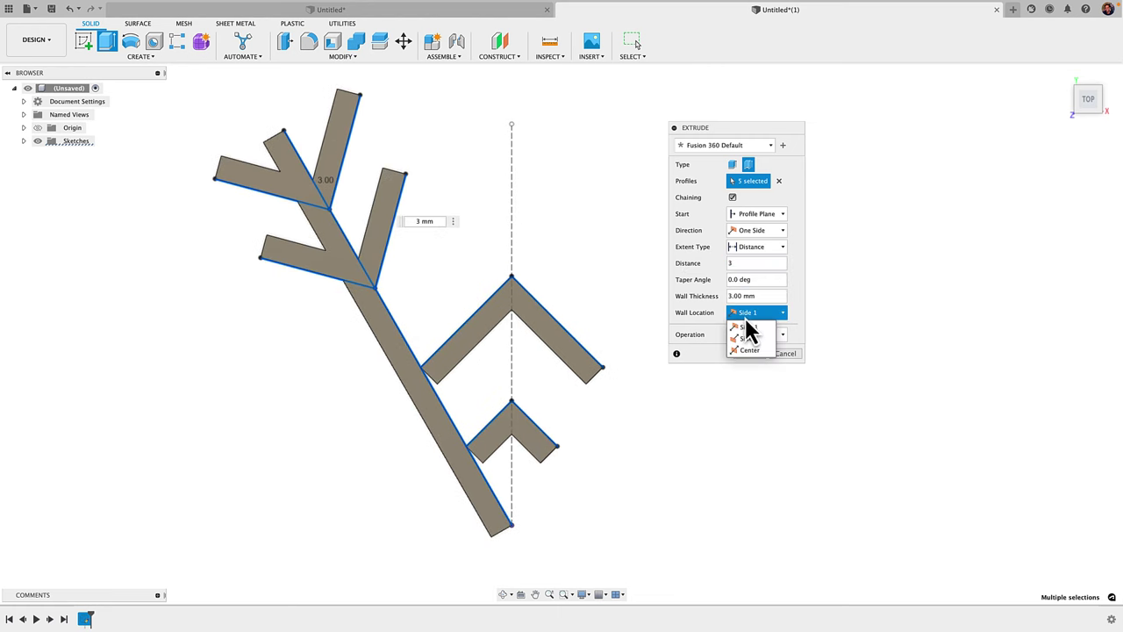
{"action": "left_click", "coordinate": [751, 351]}
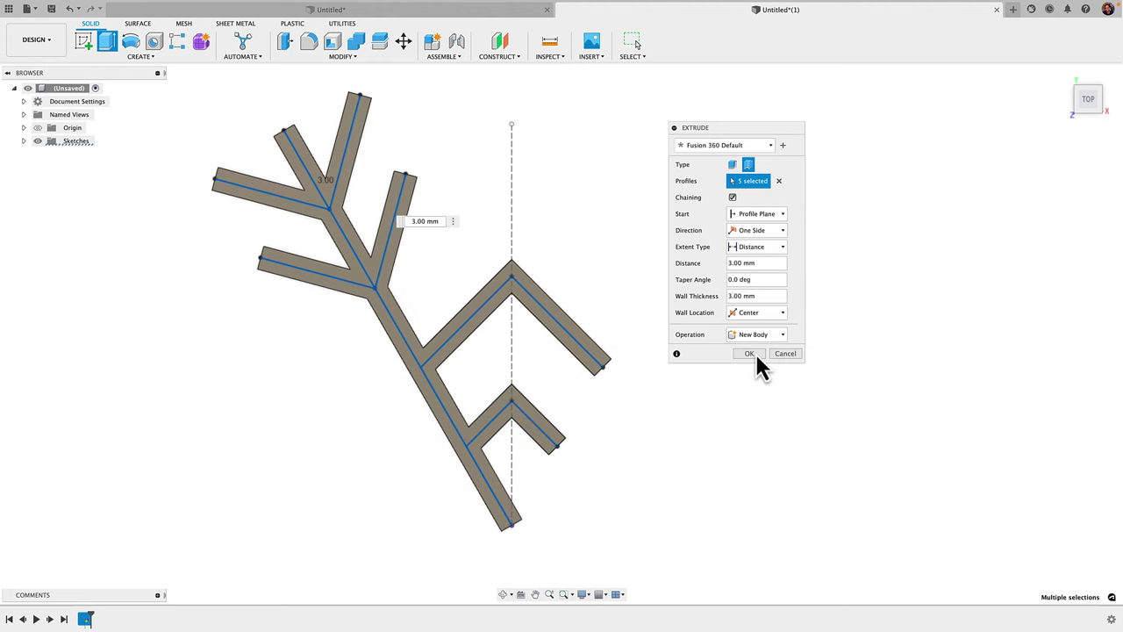
Step: Create the thin-extruded arm body and hide the sketch lines
{"action": "left_click", "coordinate": [754, 353]}
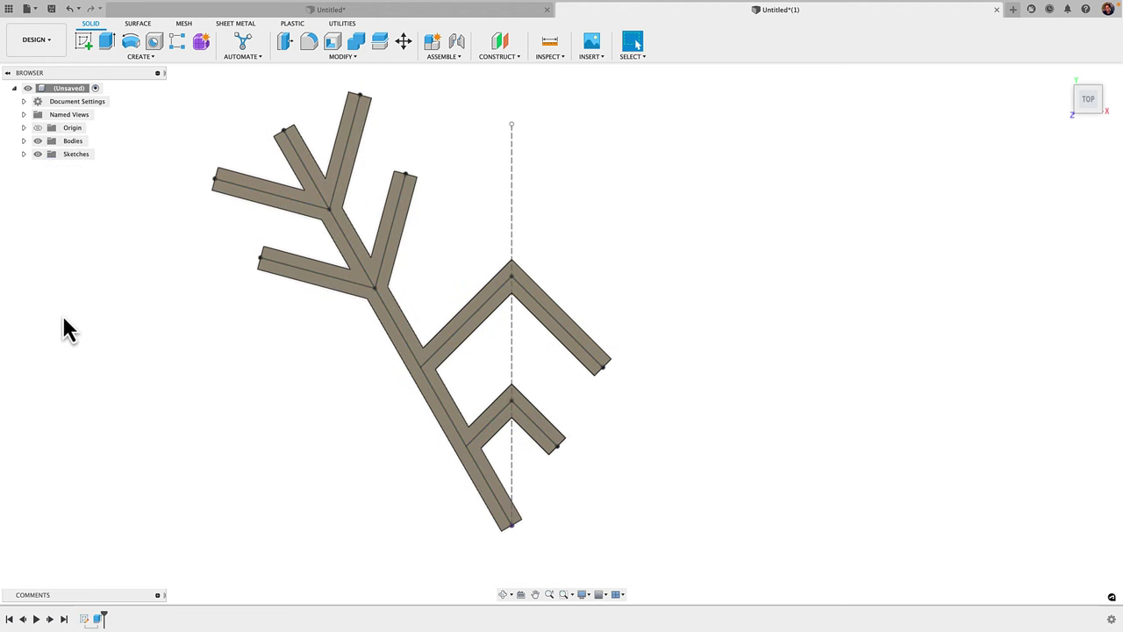
{"action": "left_click", "coordinate": [37, 153]}
{"action": "scroll", "coordinate": [171, 303], "scroll_direction": "down", "scroll_amount": 3}
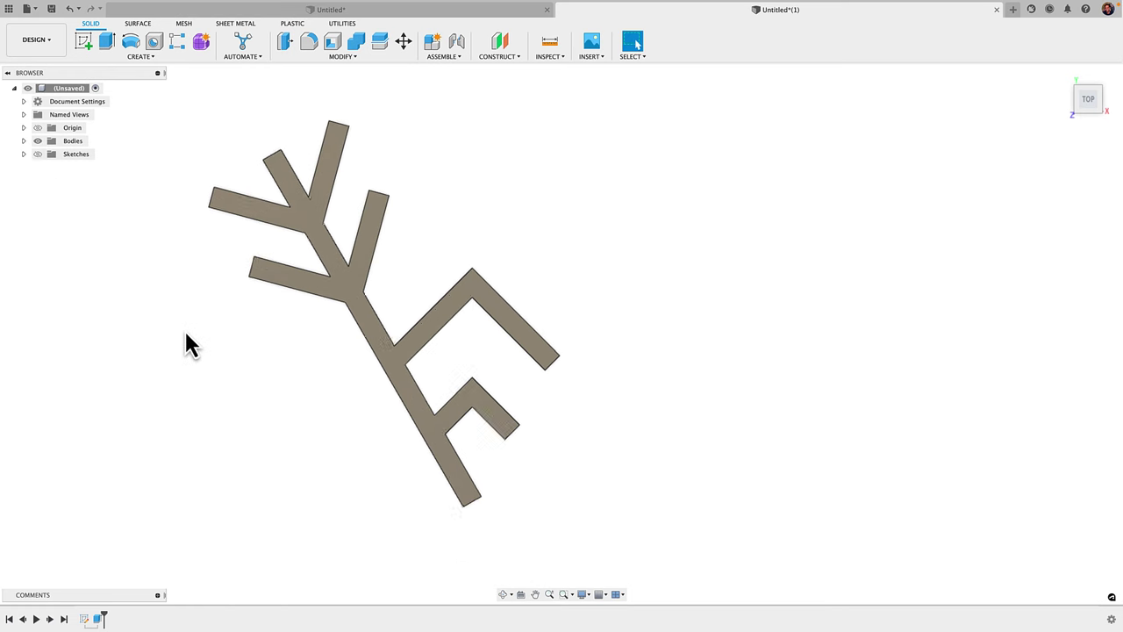
{"action": "middle_click_drag", "start_coordinate": [185, 343], "coordinate": [243, 316]}
{"action": "middle_click_drag", "start_coordinate": [472, 479], "coordinate": [492, 509]}
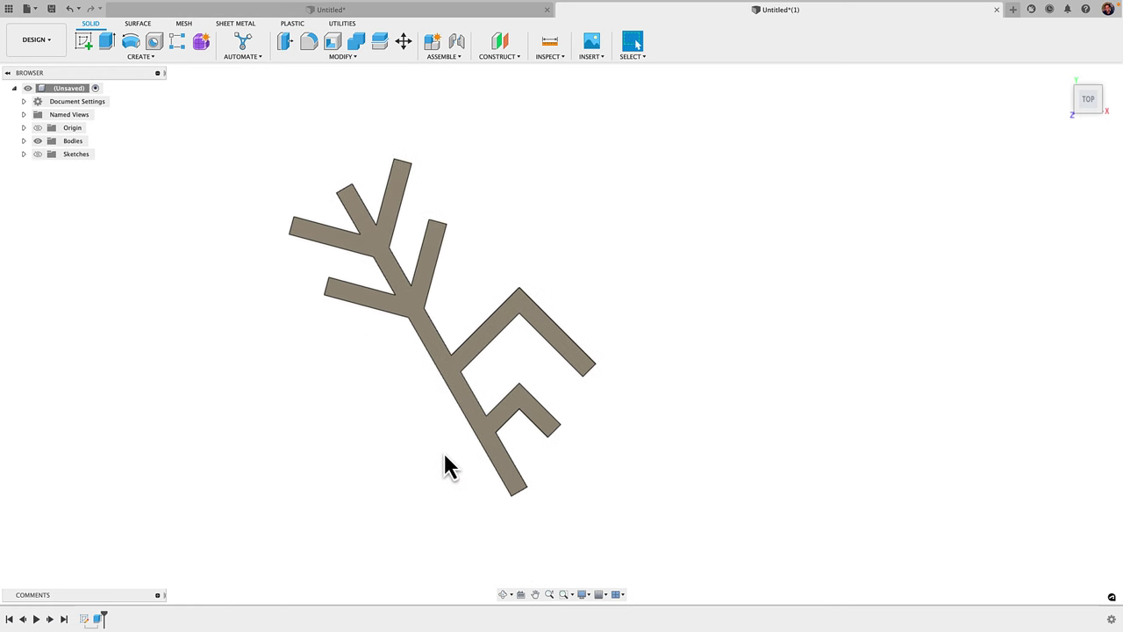
{"action": "scroll", "coordinate": [445, 463], "scroll_direction": "down", "scroll_amount": 2}
Step: Circular-pattern the arm body six times around the vertical axis
{"action": "left_click", "coordinate": [139, 56]}
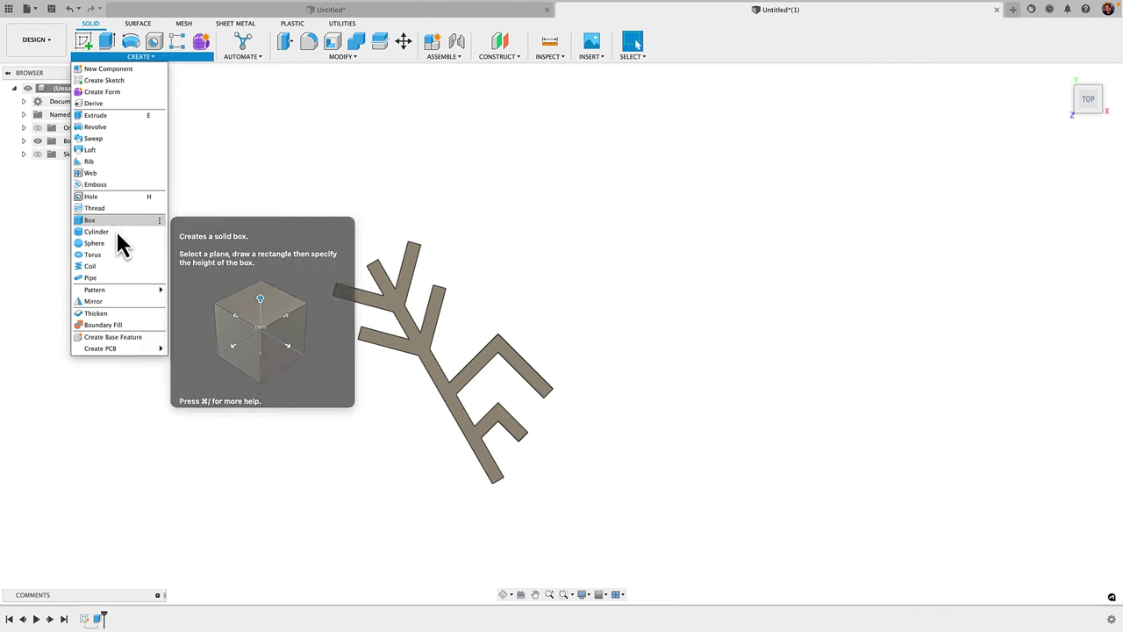
{"action": "mouse_move", "coordinate": [132, 289]}
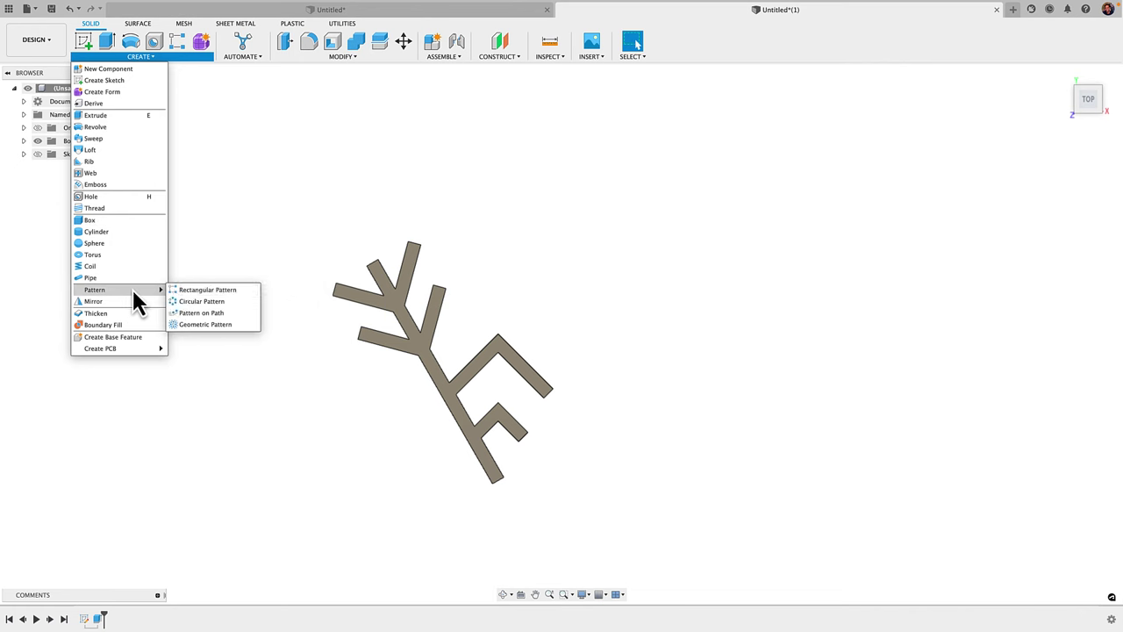
{"action": "left_click", "coordinate": [193, 300]}
{"action": "left_click", "coordinate": [396, 307]}
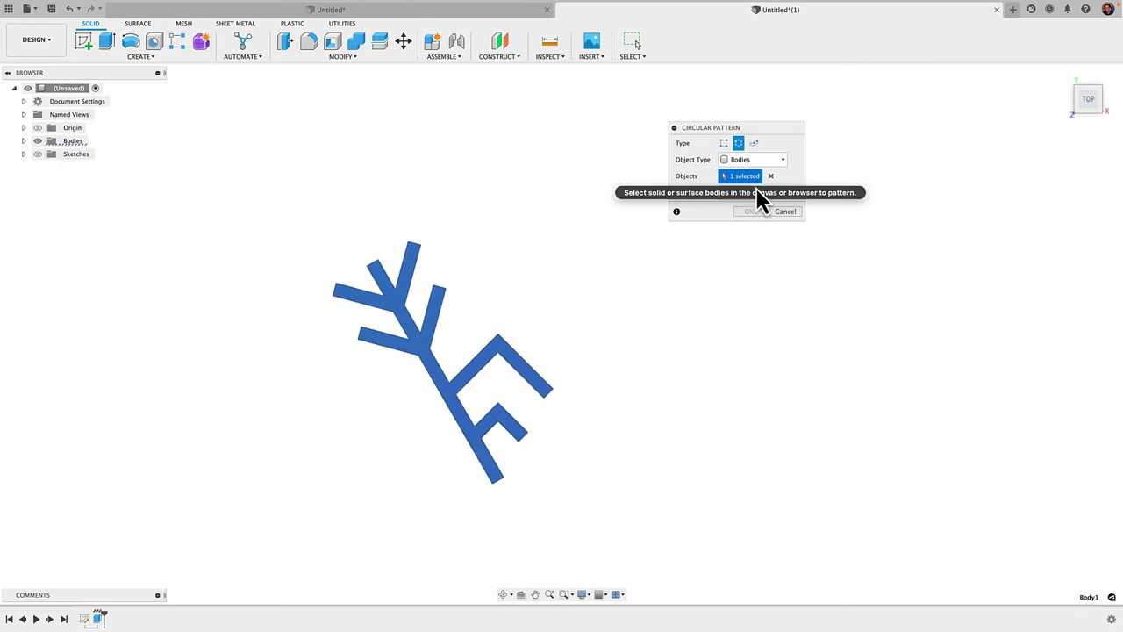
{"action": "left_click", "coordinate": [739, 193]}
{"action": "middle_click_drag", "start_coordinate": [641, 383], "coordinate": [489, 354], "text": "shift"}
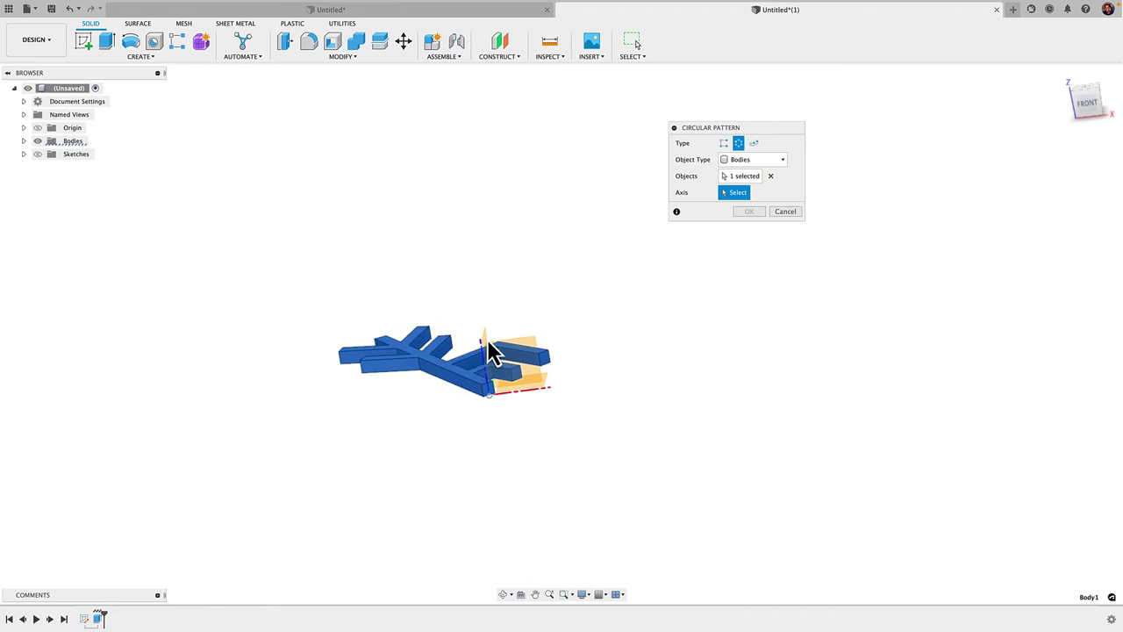
{"action": "left_click", "coordinate": [485, 360]}
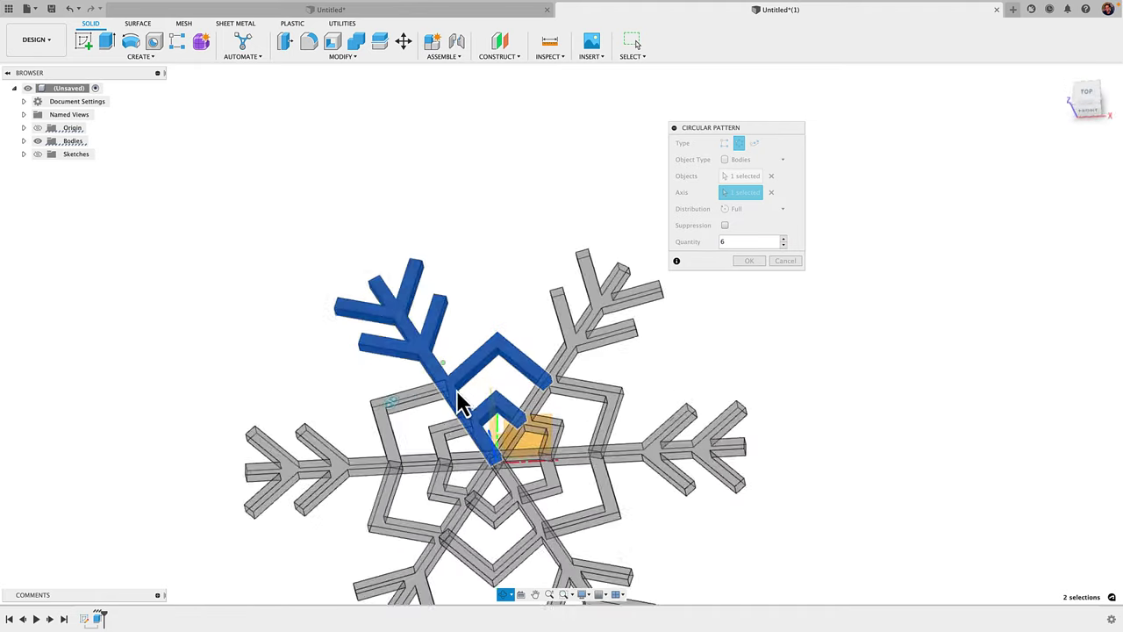
{"action": "middle_click_drag", "start_coordinate": [524, 413], "coordinate": [606, 277]}
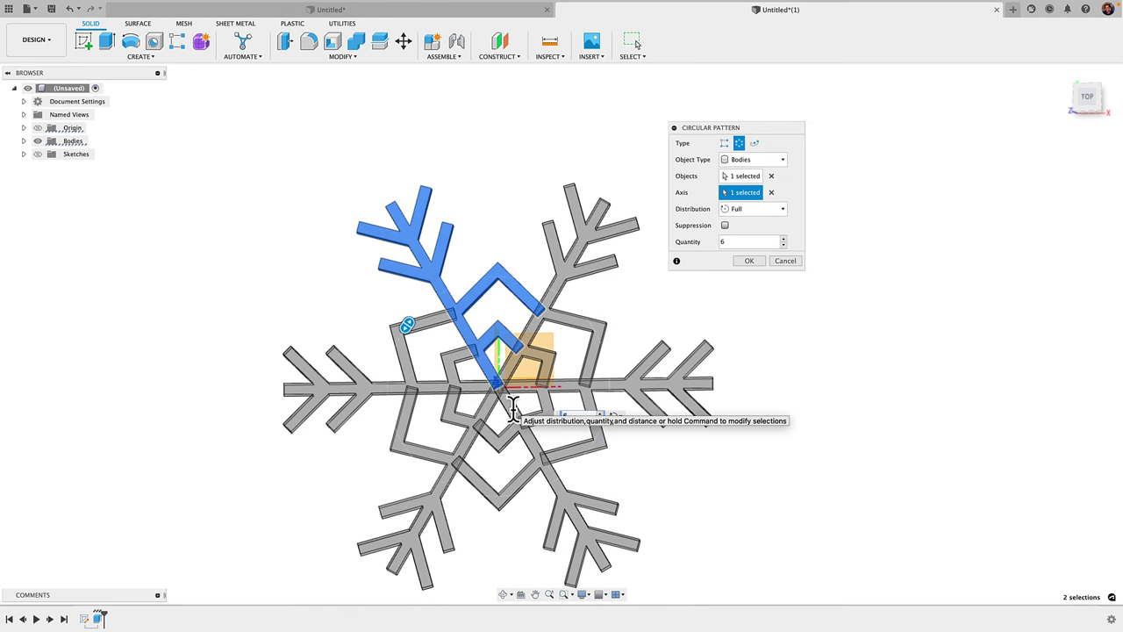
Step: Confirm the pattern, then Join the upper-left arm with the other five arms
{"action": "left_click", "coordinate": [749, 261]}
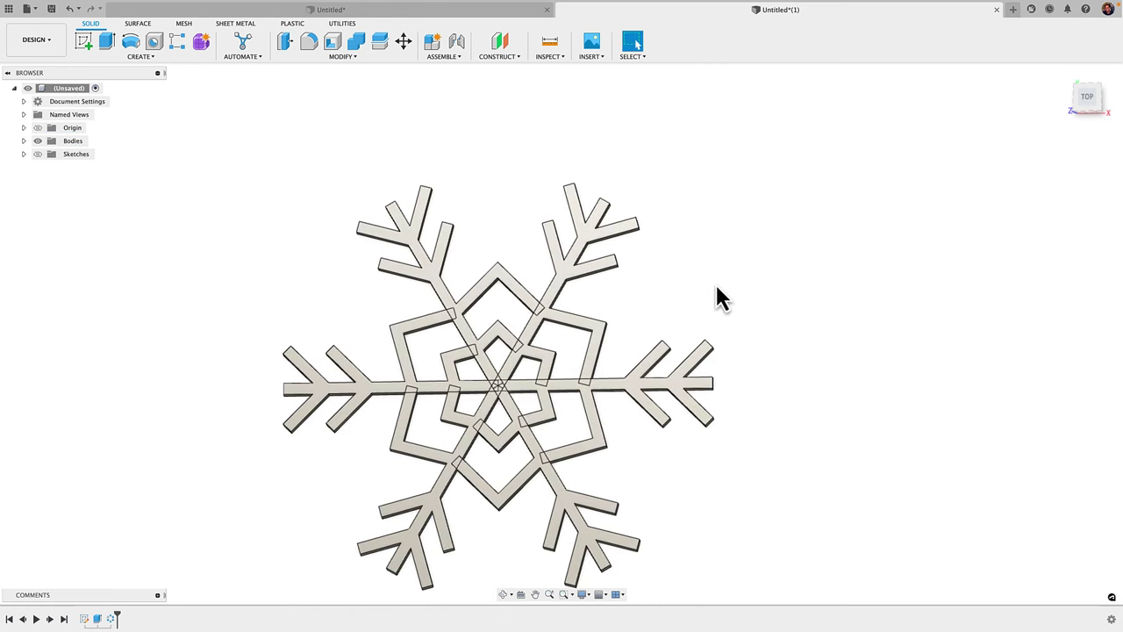
{"action": "left_click", "coordinate": [340, 58]}
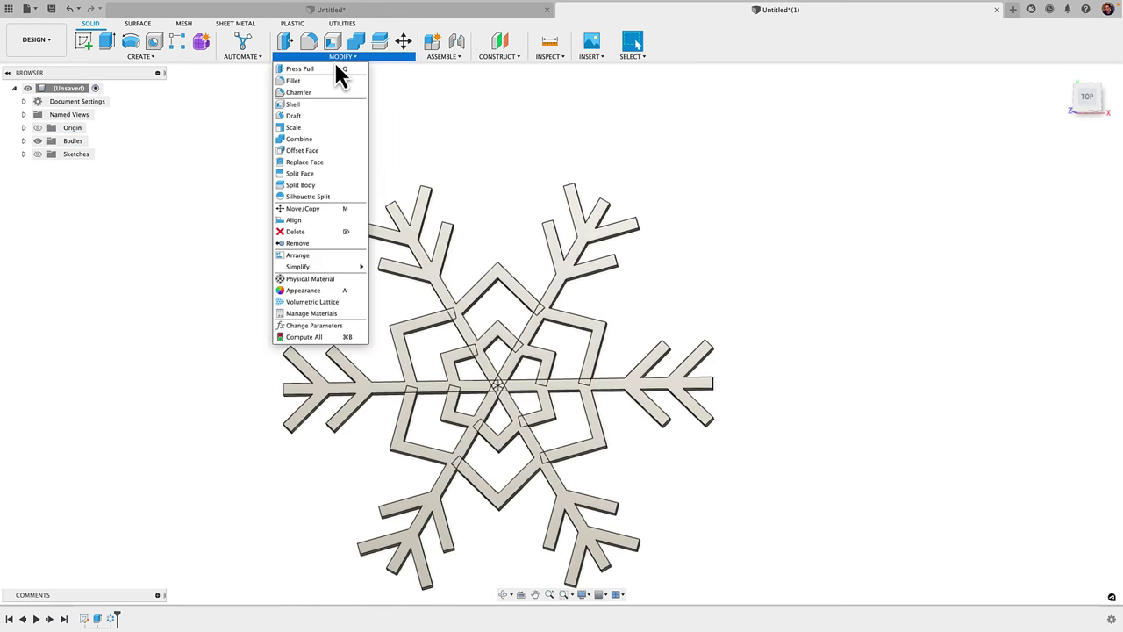
{"action": "left_click", "coordinate": [300, 139]}
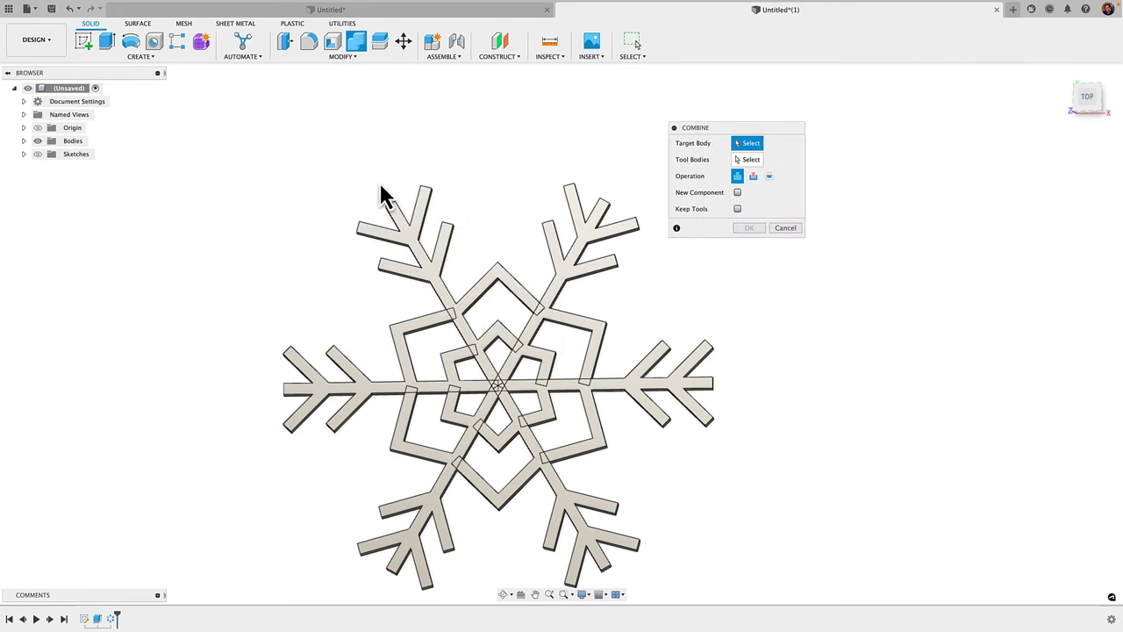
{"action": "left_click", "coordinate": [424, 263]}
{"action": "left_click", "coordinate": [567, 272]}
{"action": "left_click", "coordinate": [643, 404]}
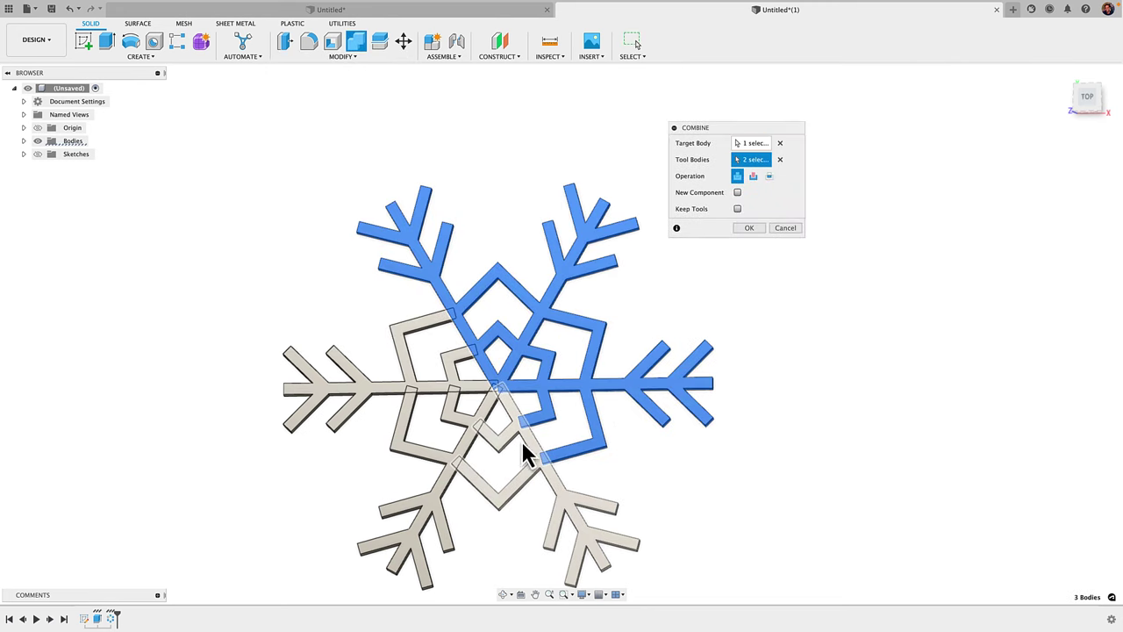
{"action": "left_click", "coordinate": [526, 446]}
{"action": "left_click", "coordinate": [446, 411]}
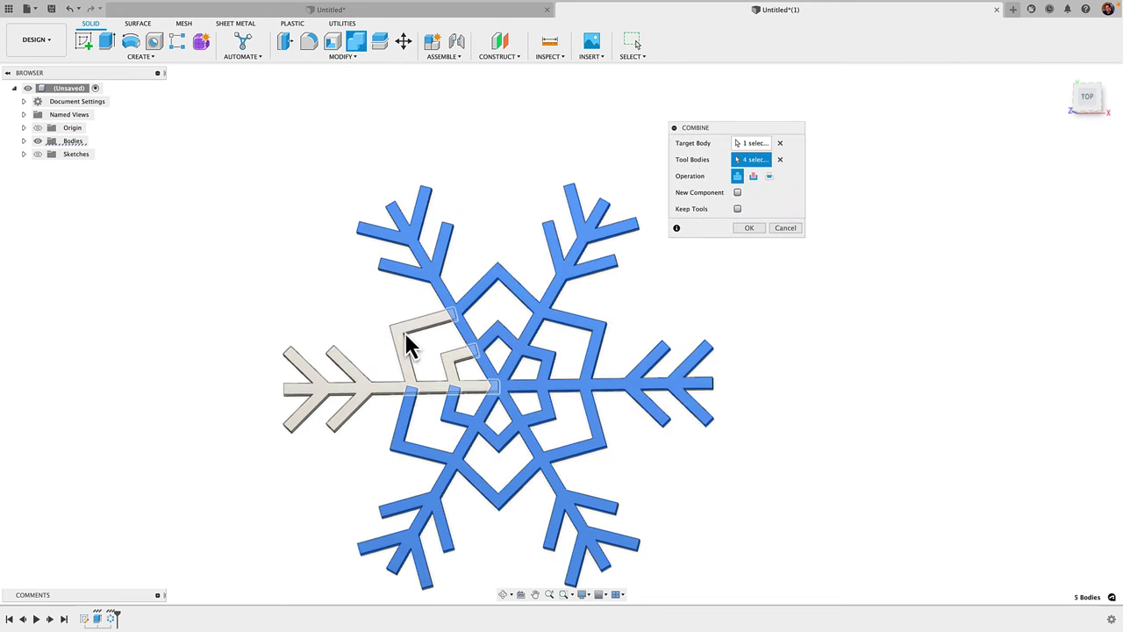
{"action": "left_click", "coordinate": [403, 330]}
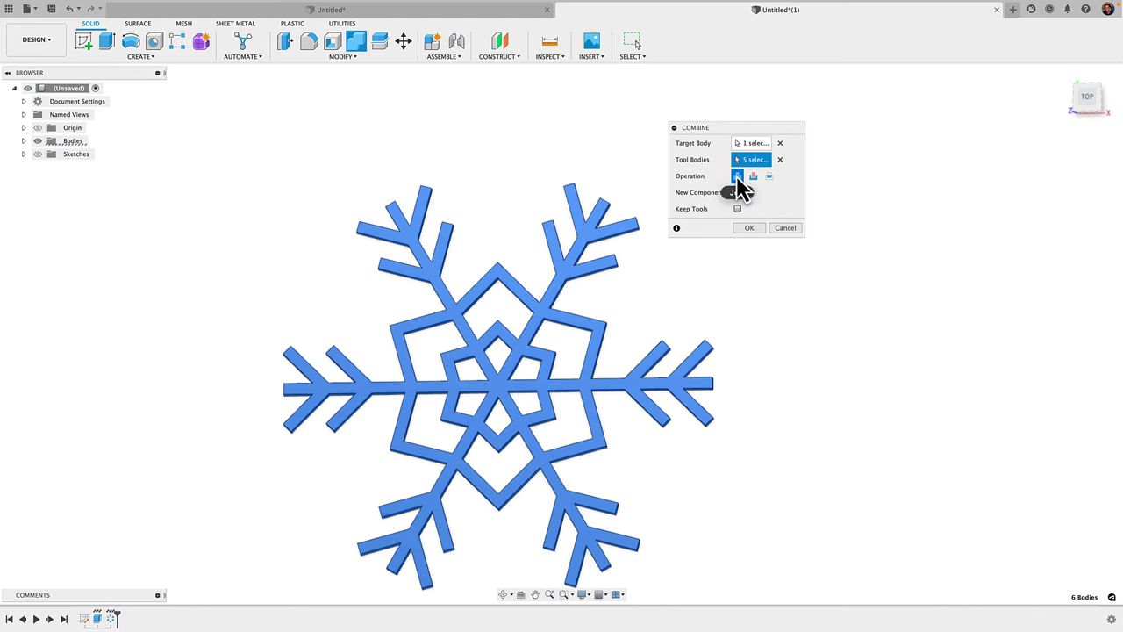
{"action": "left_click", "coordinate": [749, 227]}
{"action": "middle_click_drag", "start_coordinate": [536, 445], "coordinate": [540, 419]}
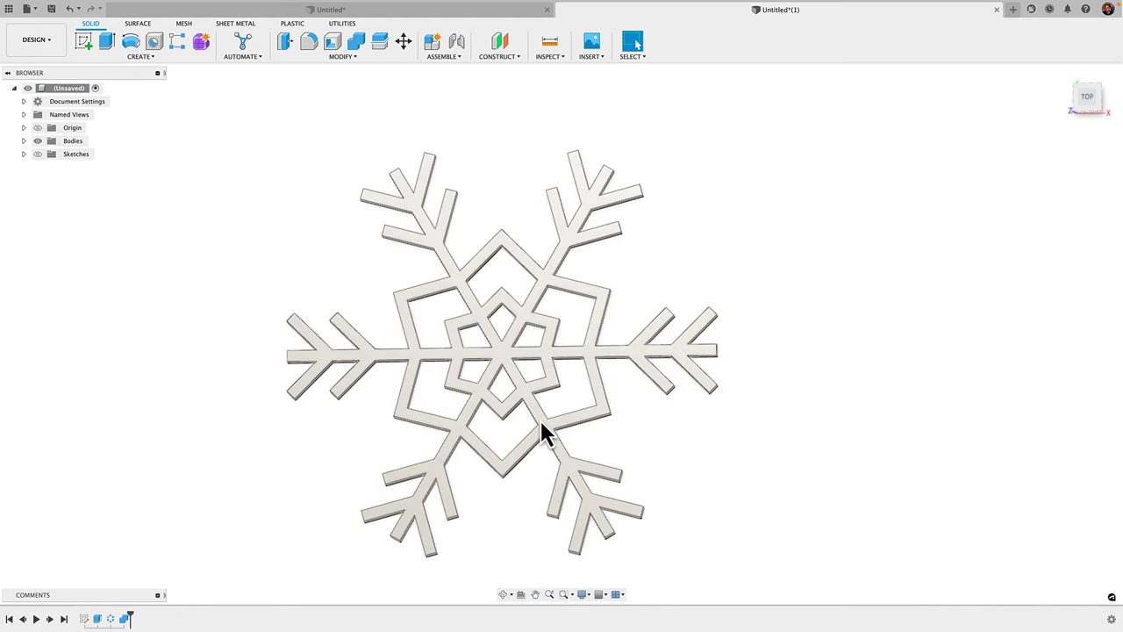
{"action": "scroll", "coordinate": [539, 419], "scroll_direction": "up", "scroll_amount": 1}
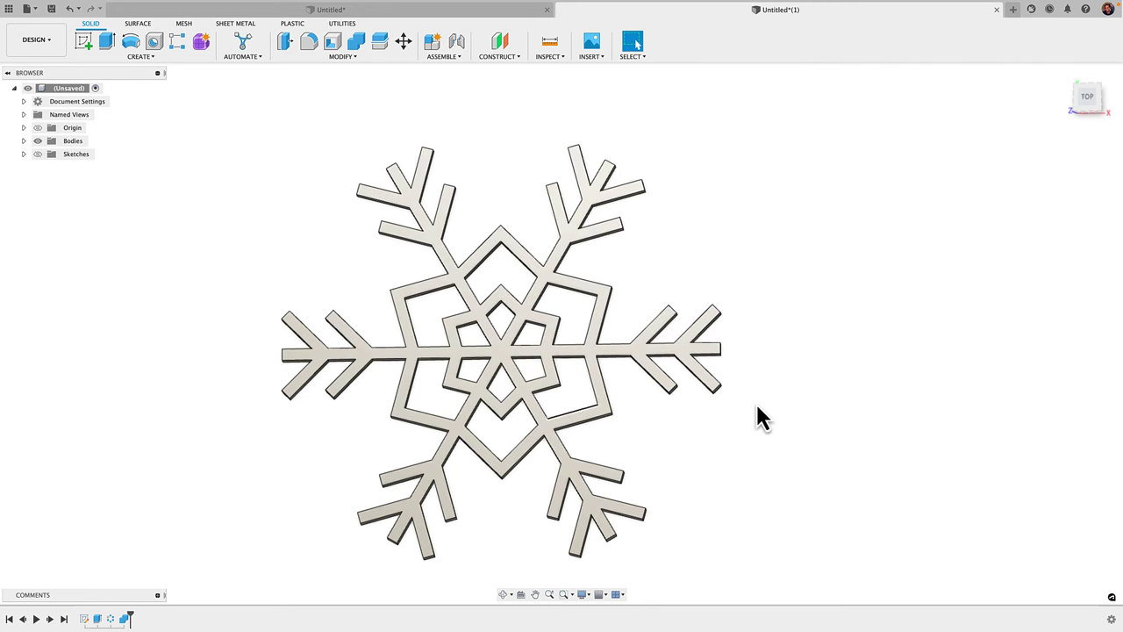